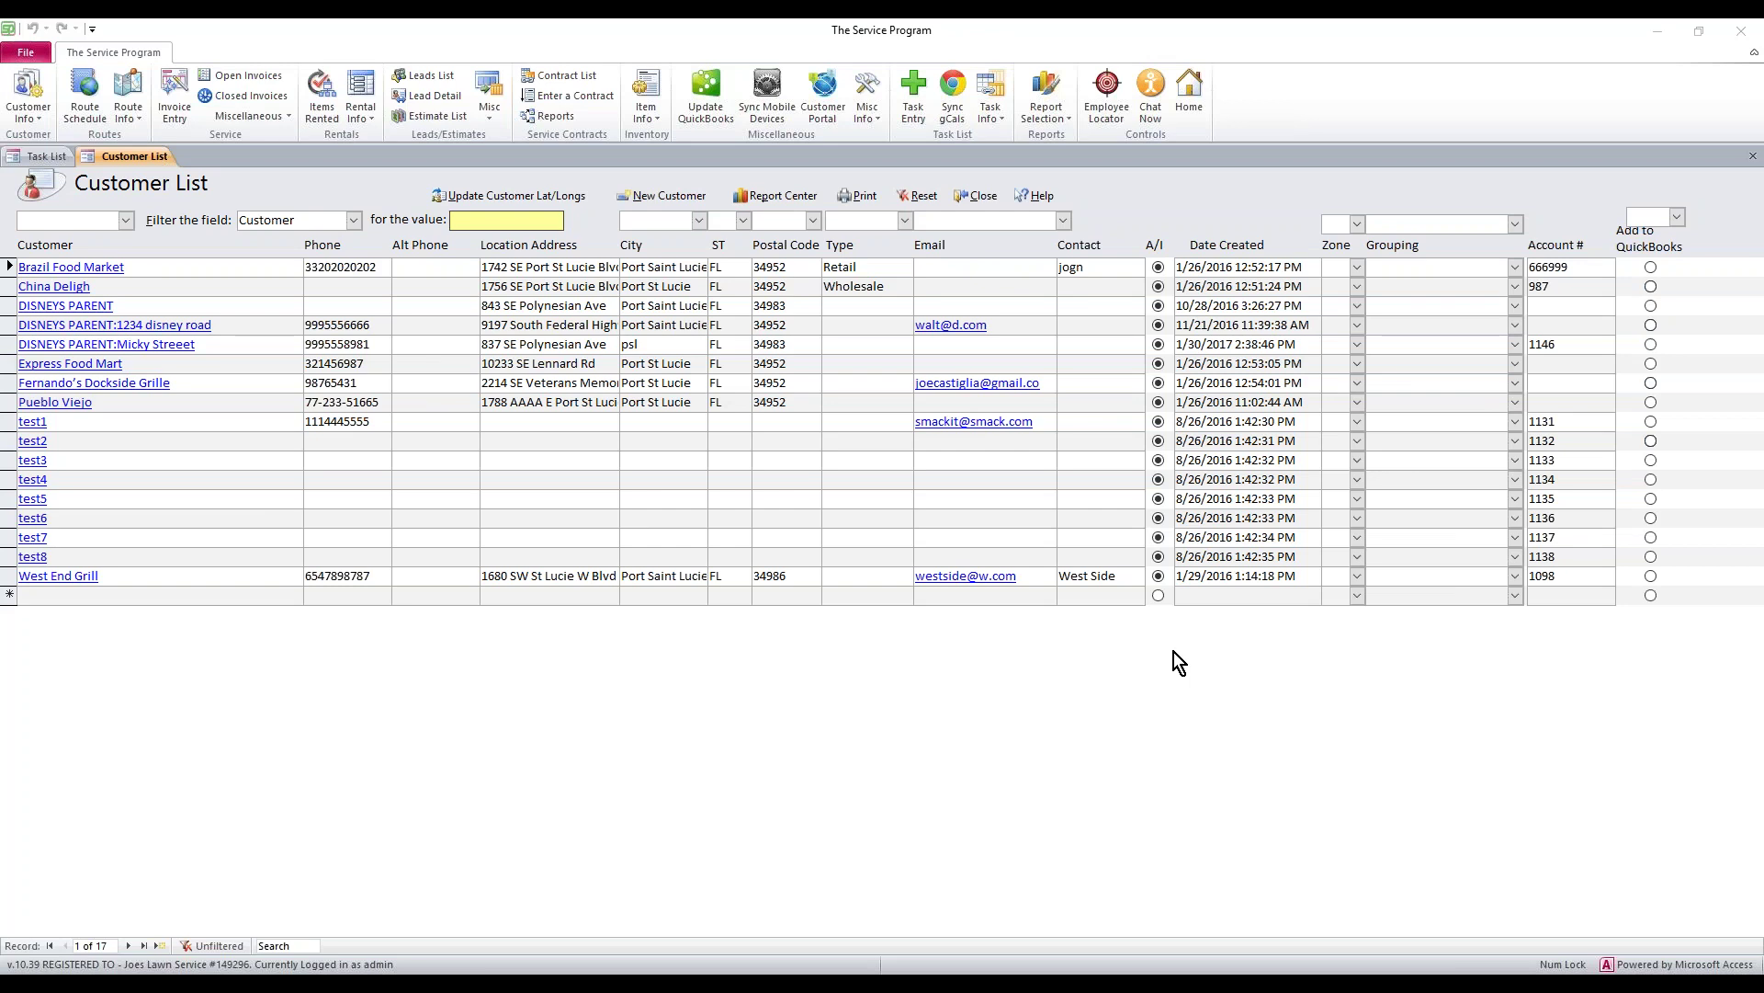
Open a new task entry form, look at its line items, then cancel it
left_click(914, 110)
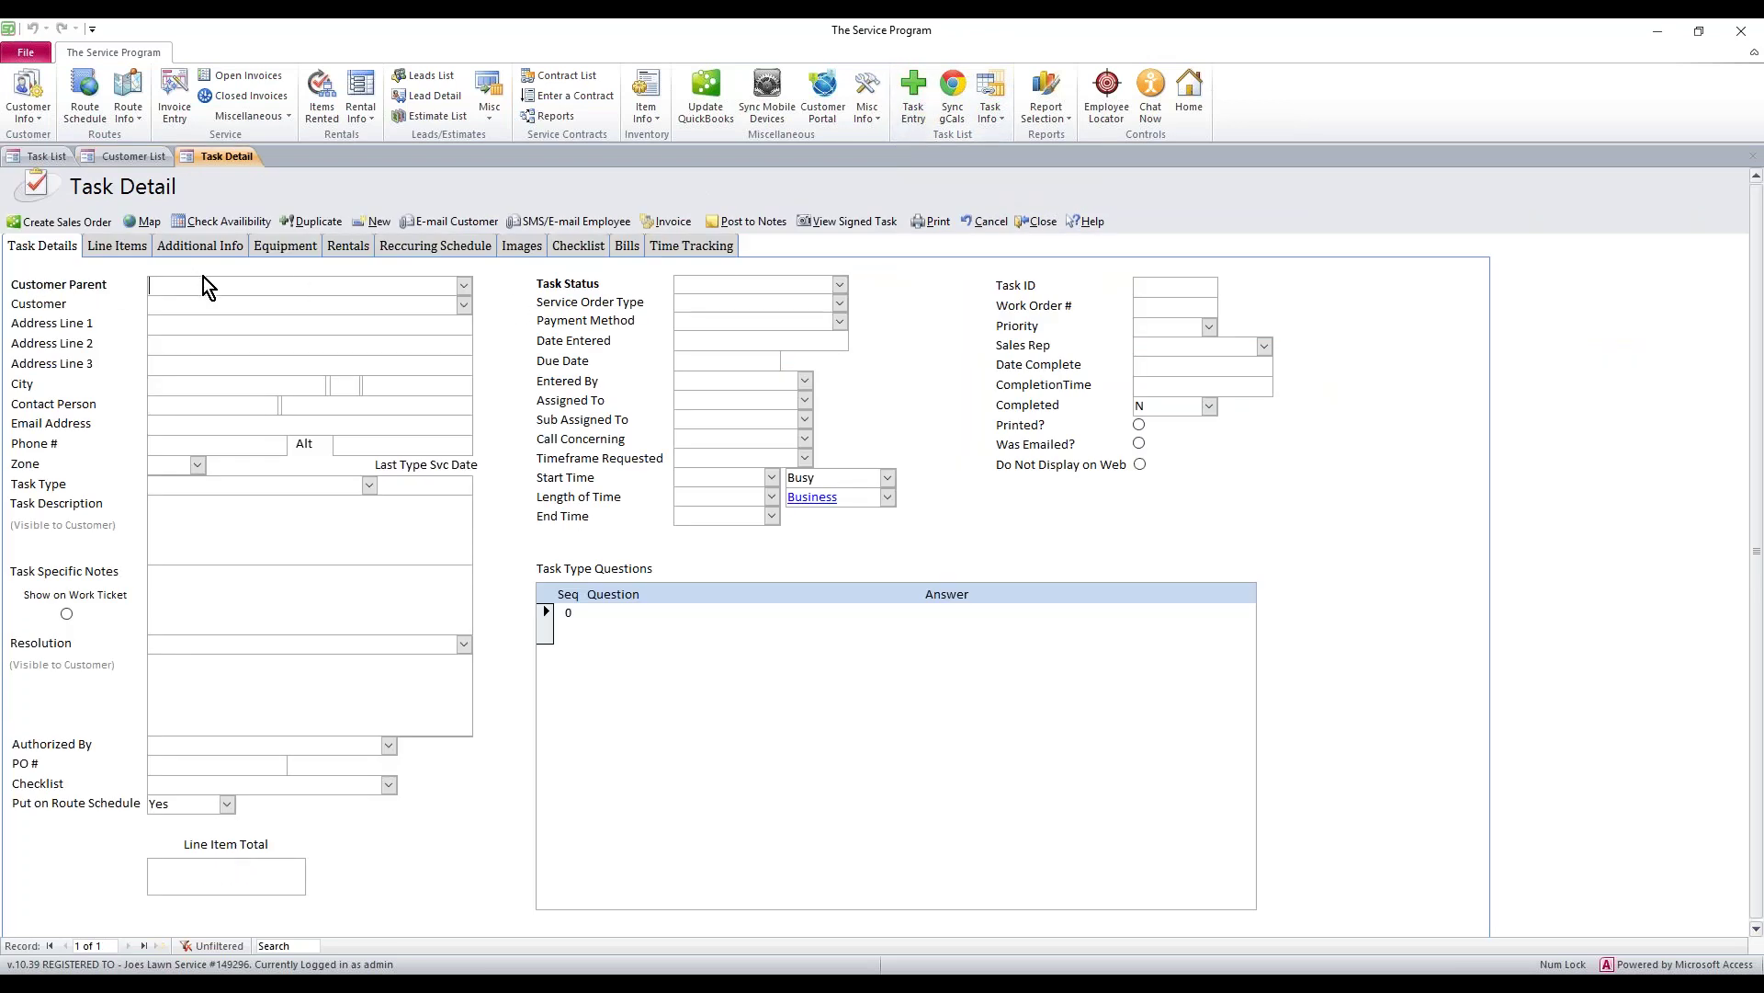
left_click(123, 249)
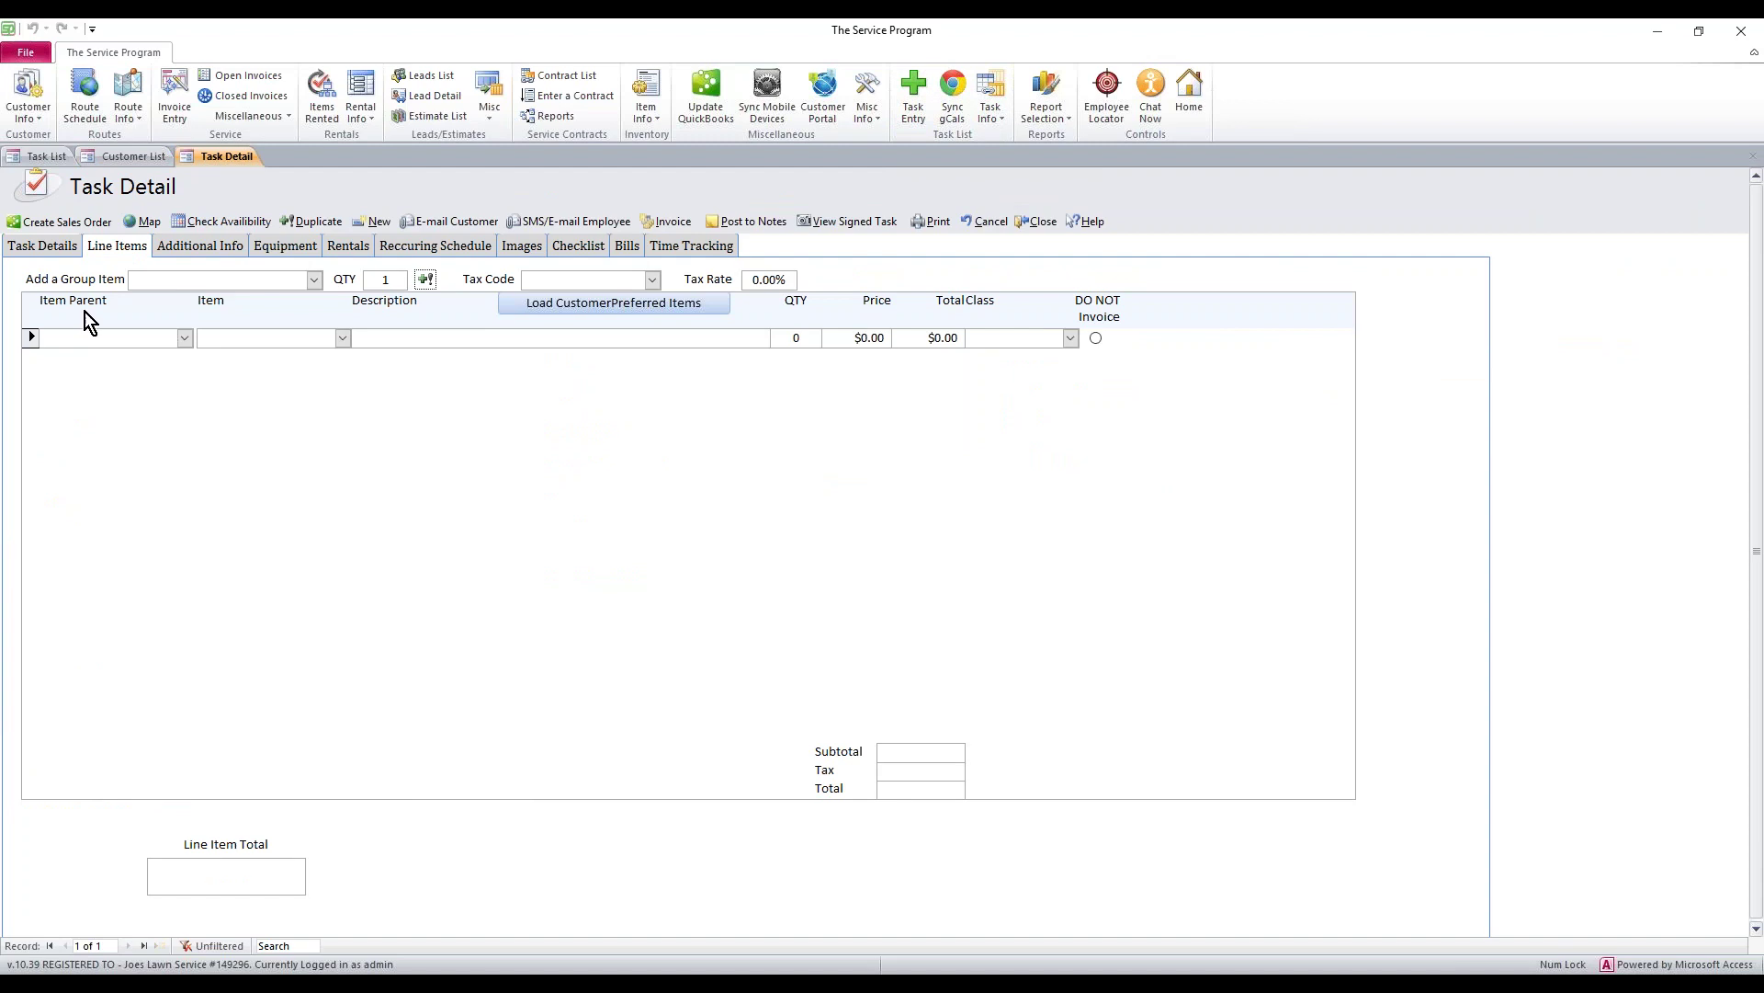
left_click(45, 249)
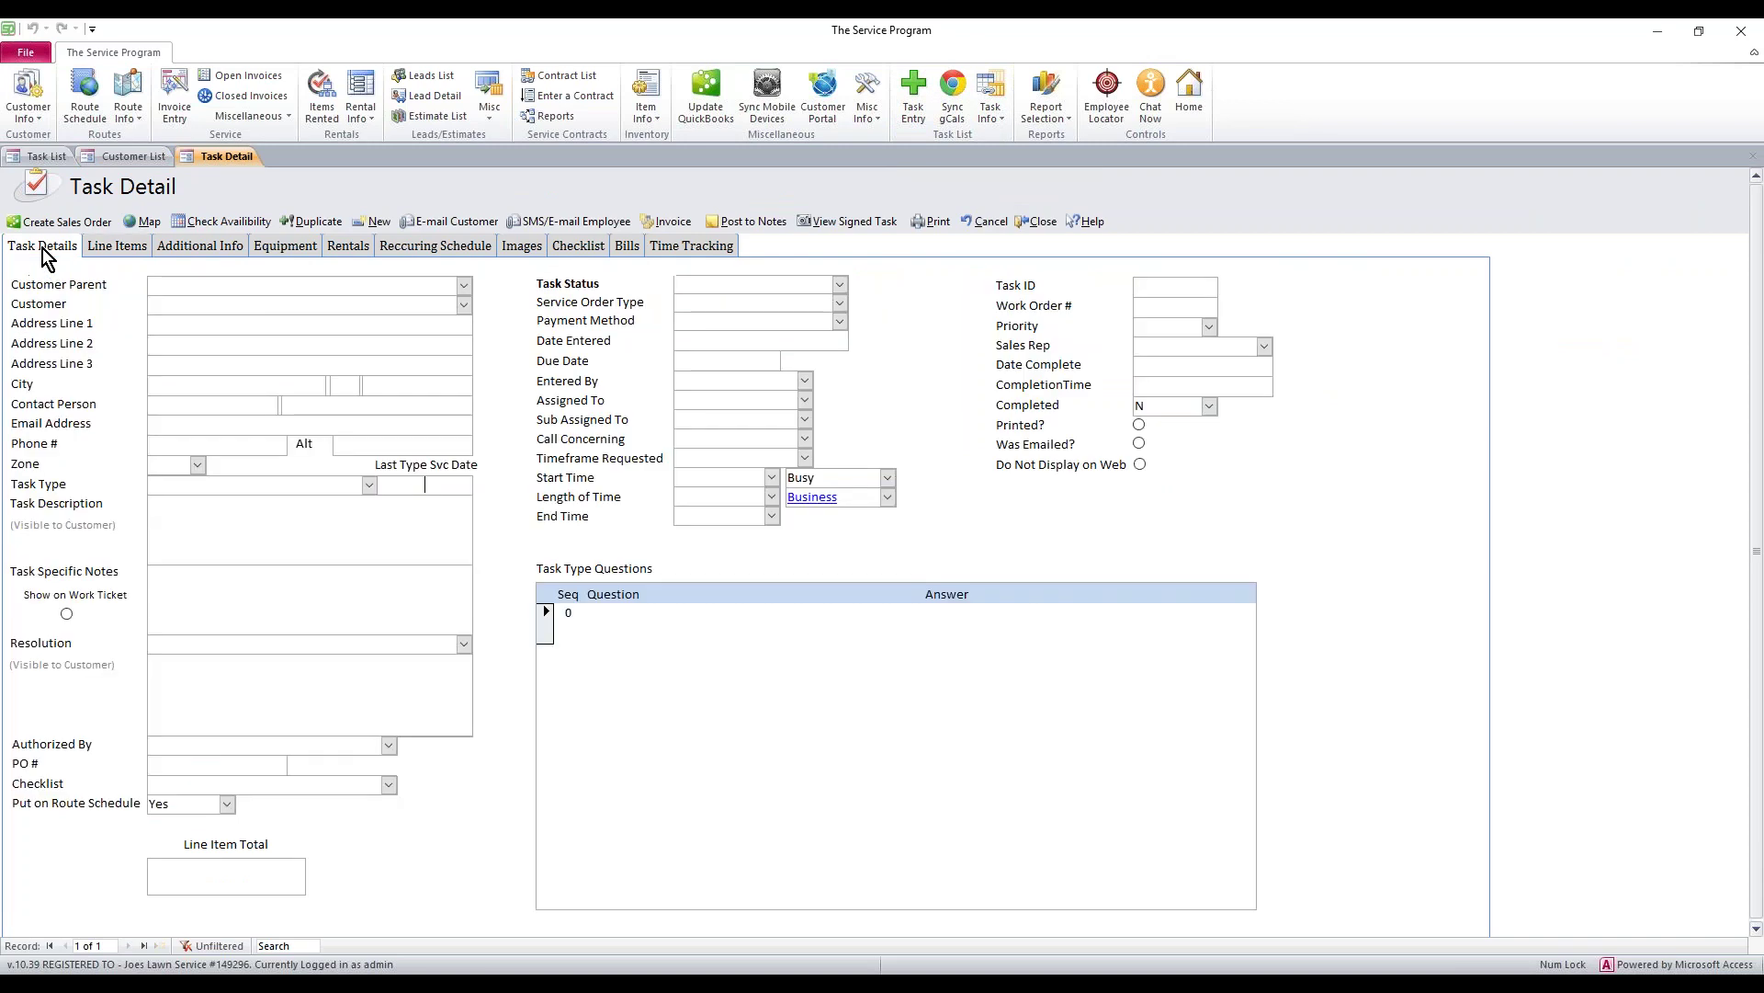
left_click(989, 224)
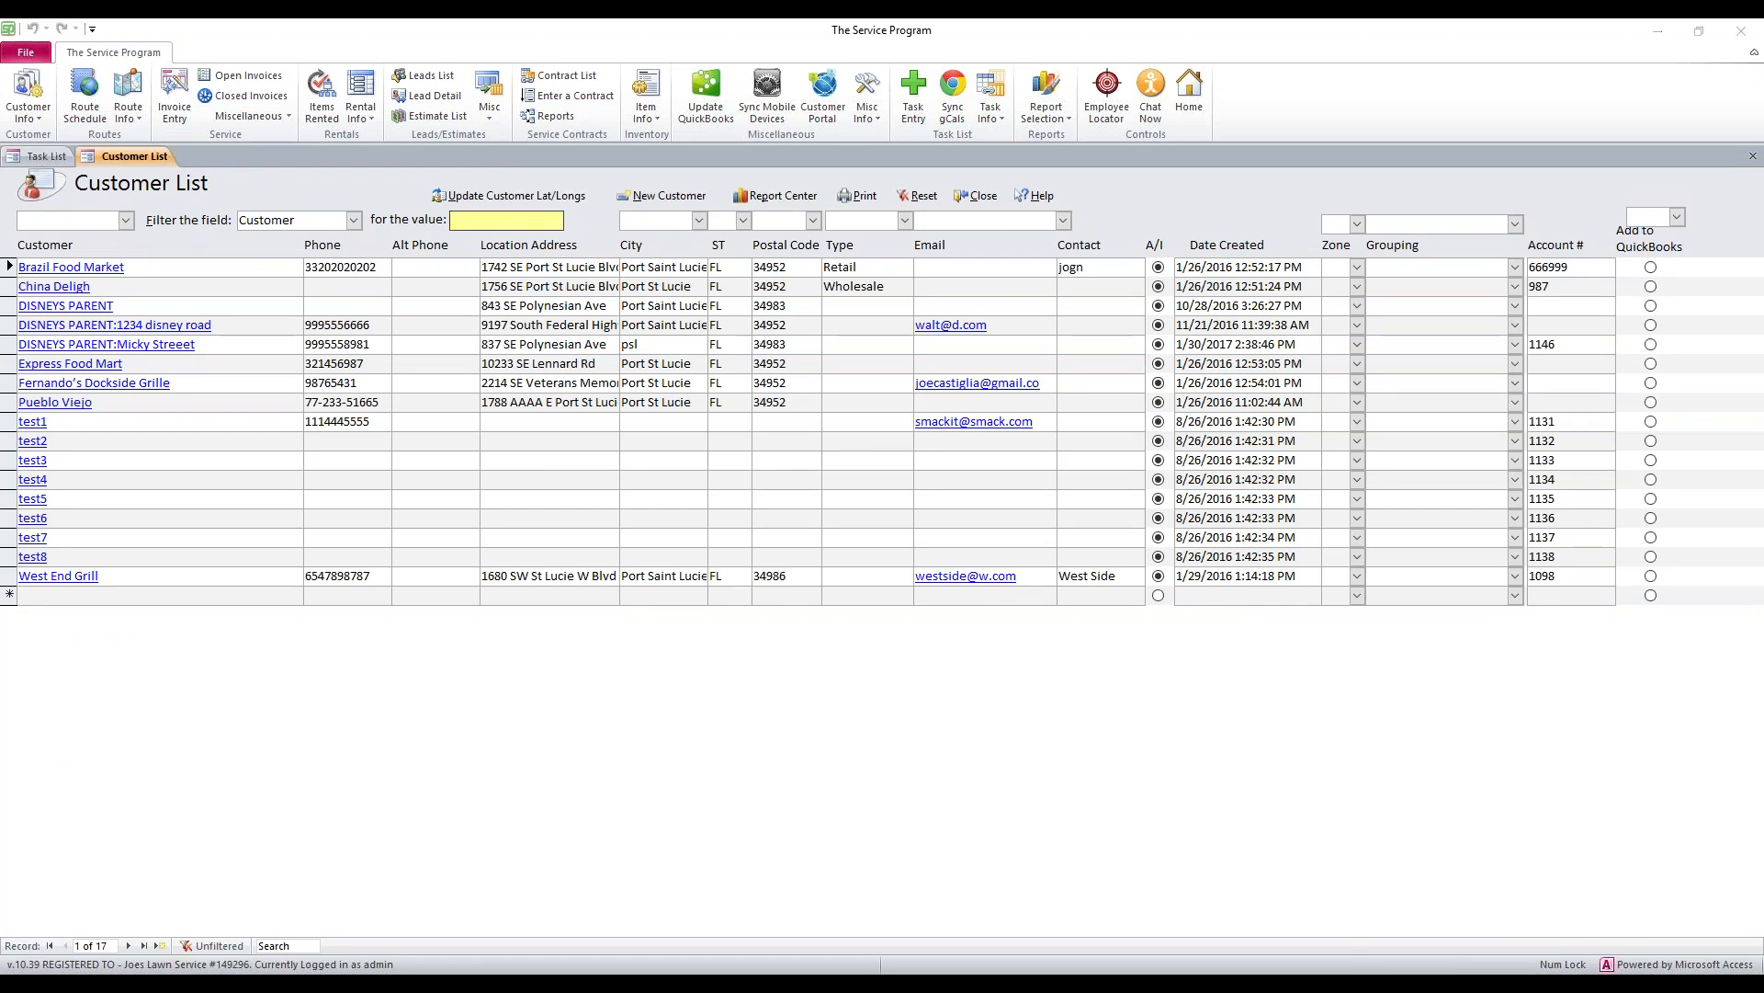
left_click(1659, 31)
left_click(96, 317)
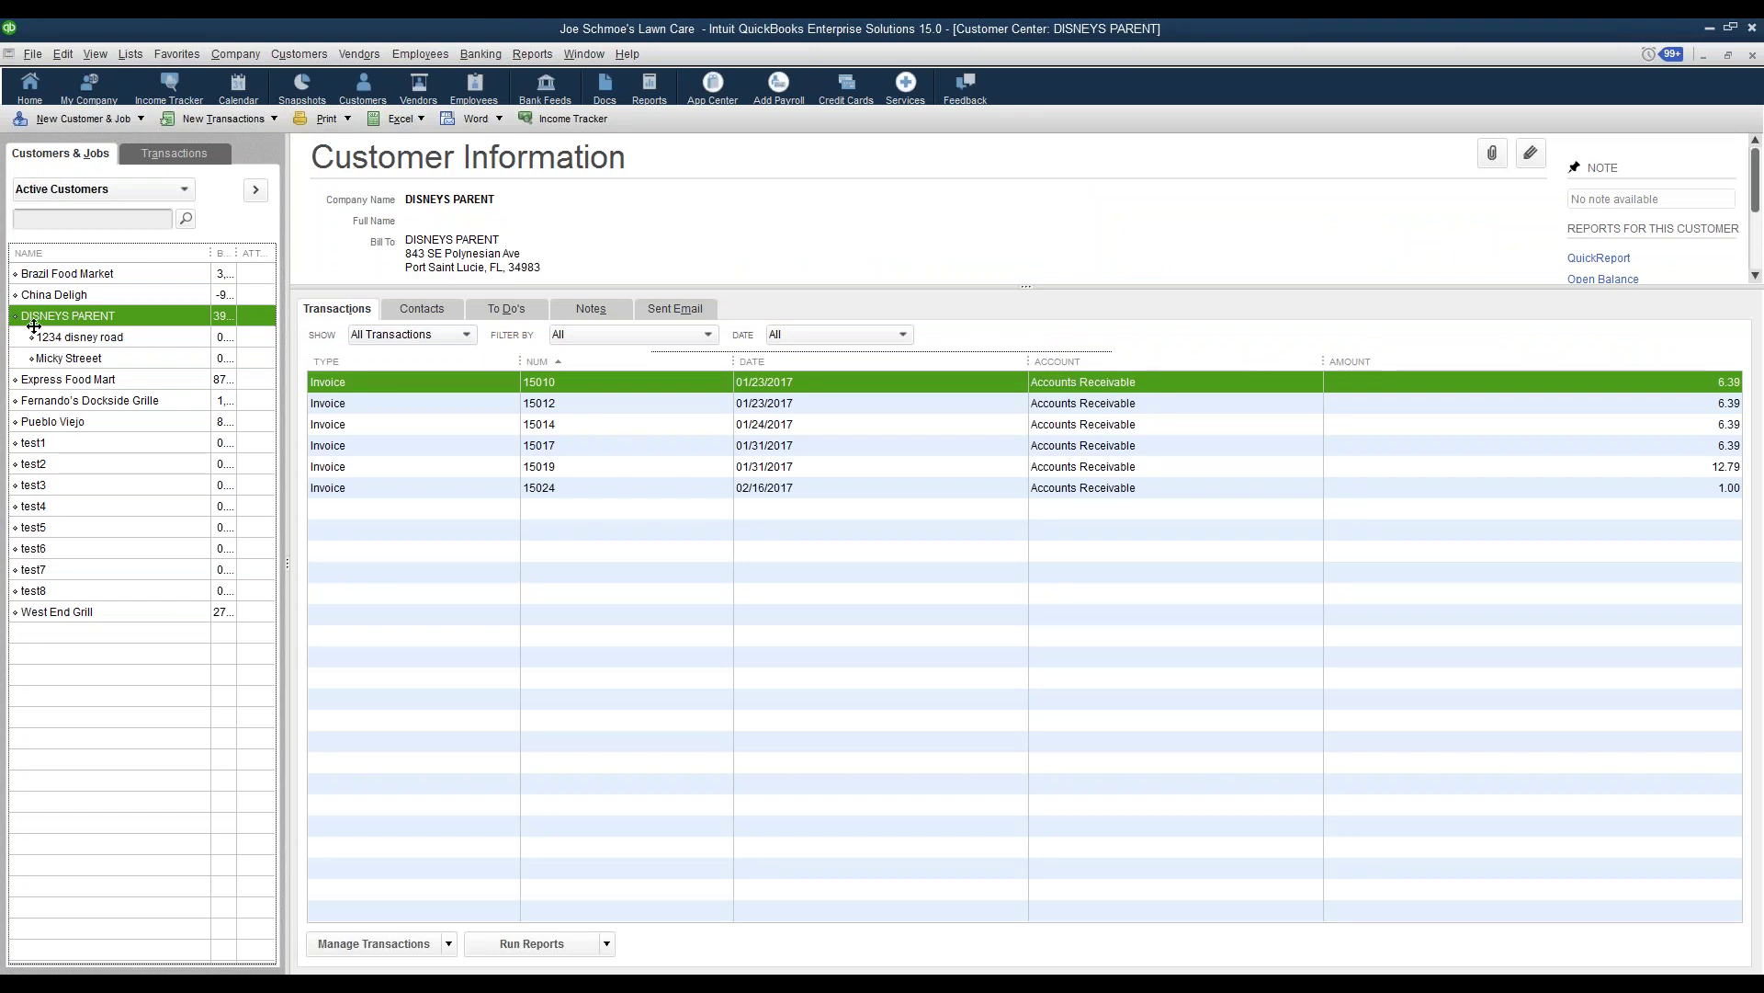
right_click(77, 317)
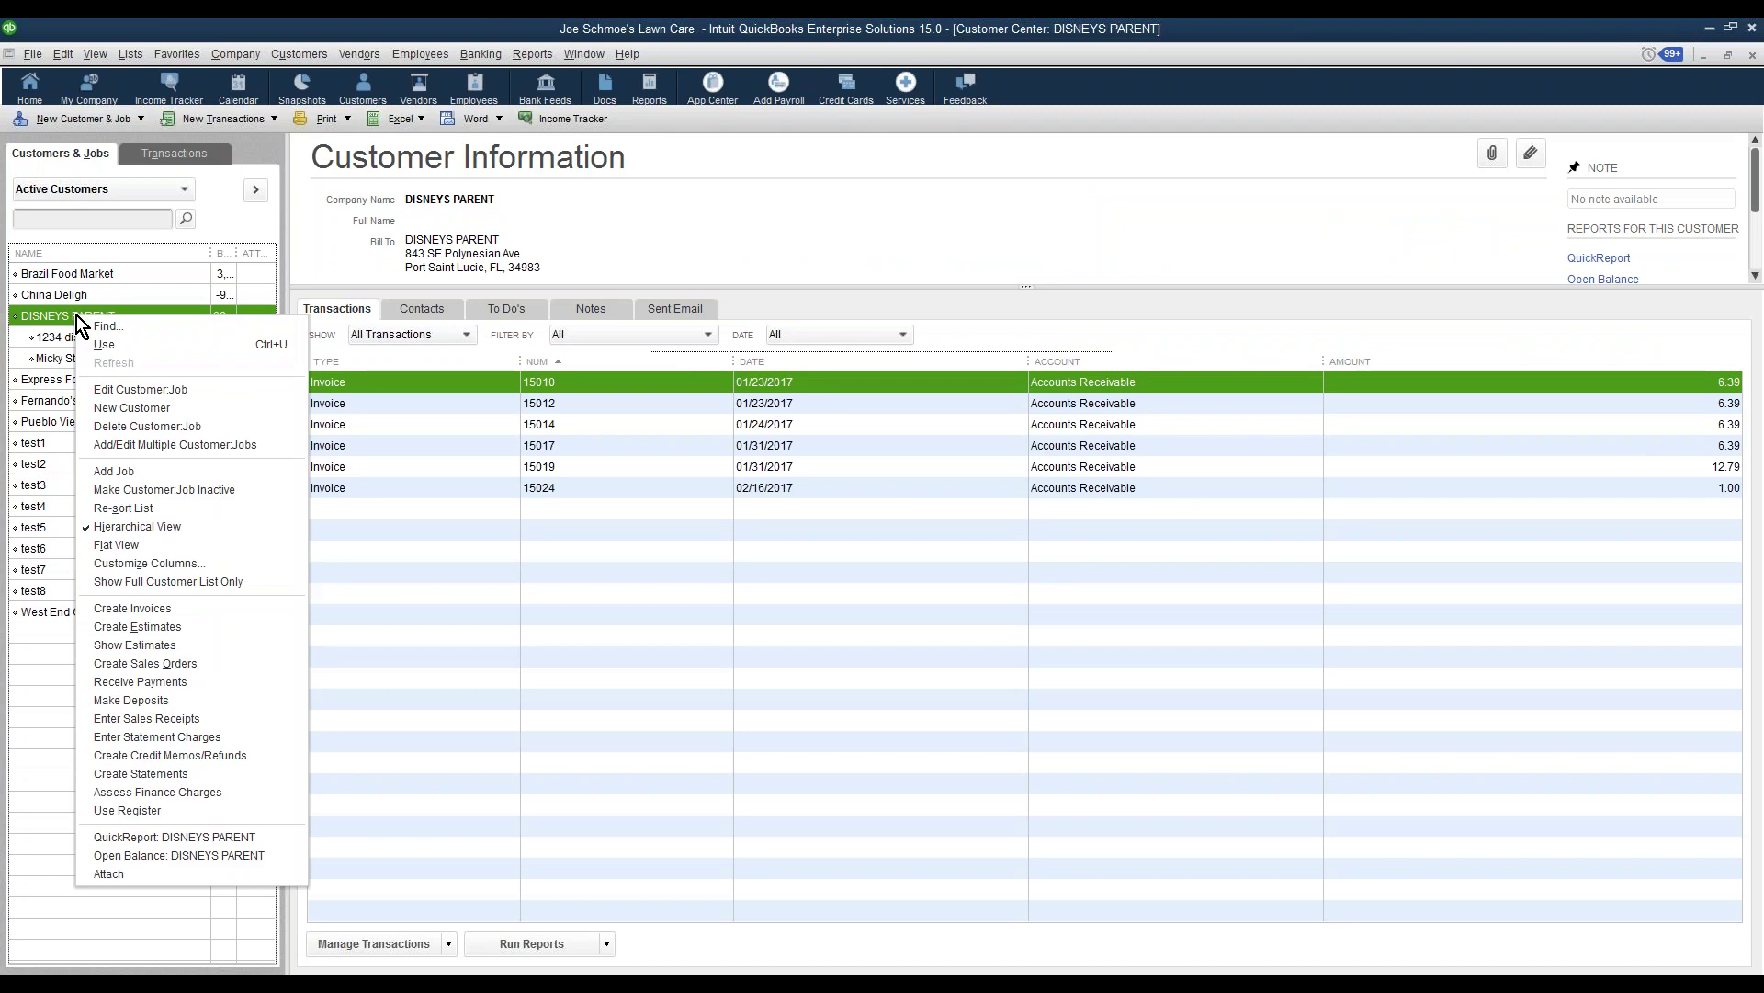
left_click(113, 472)
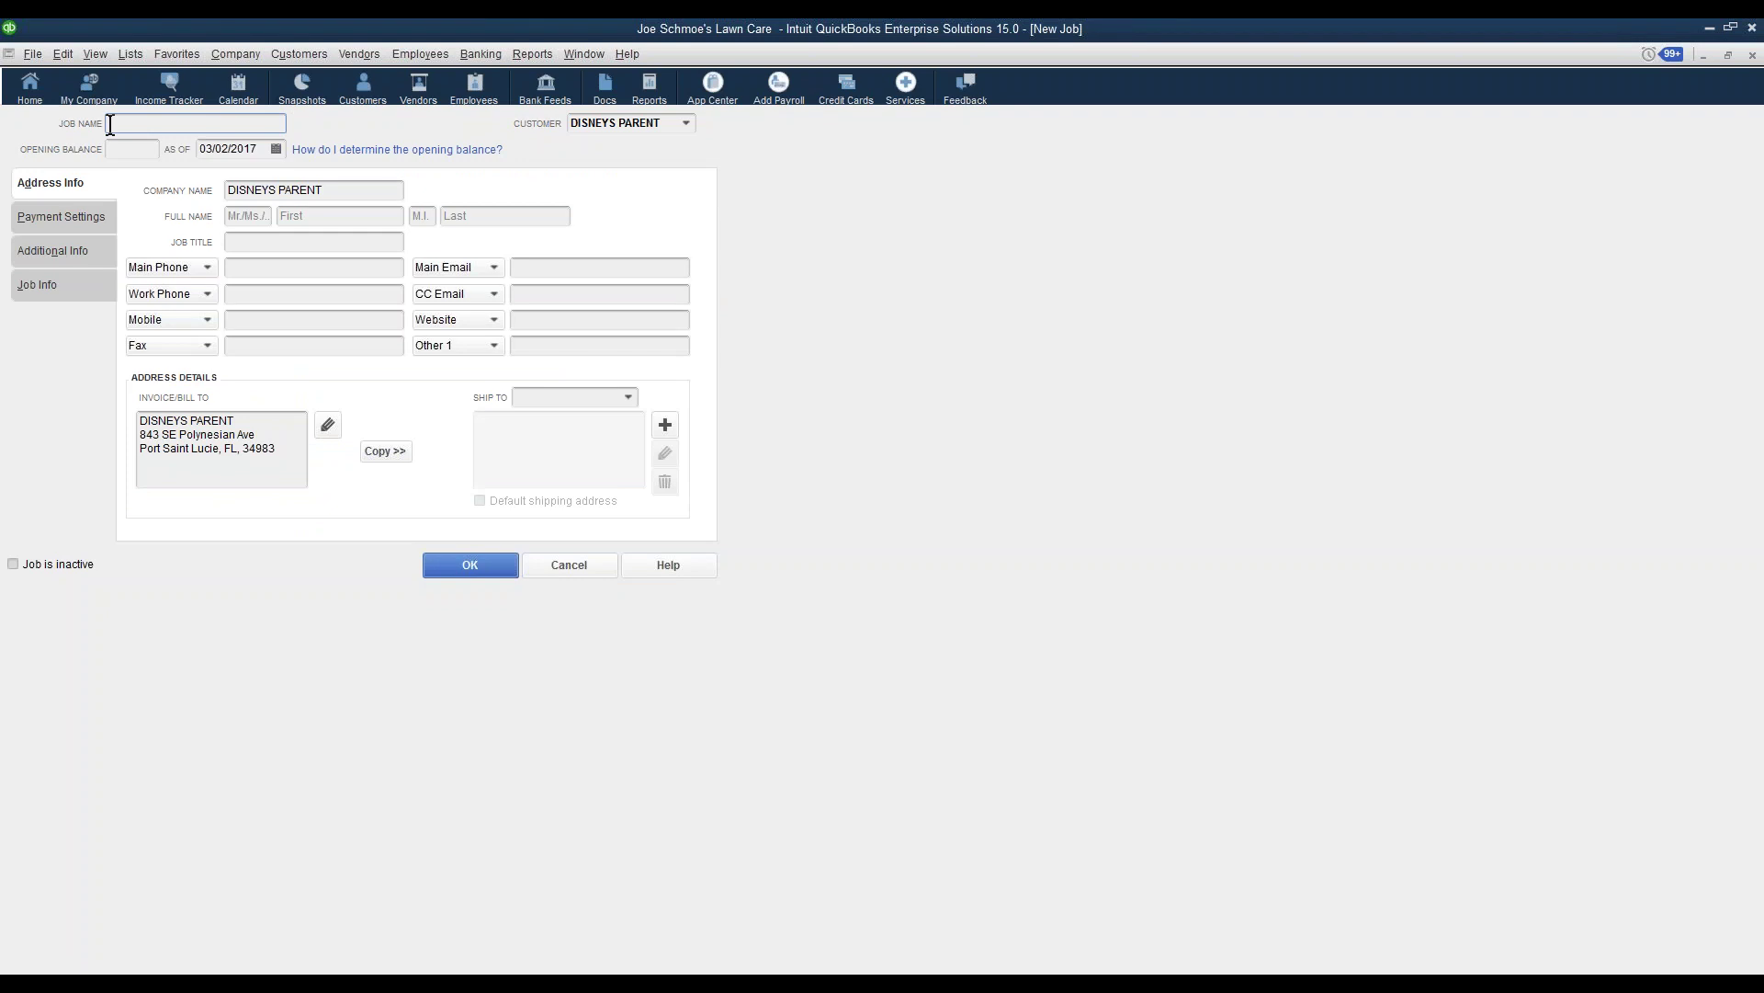
left_click(664, 426)
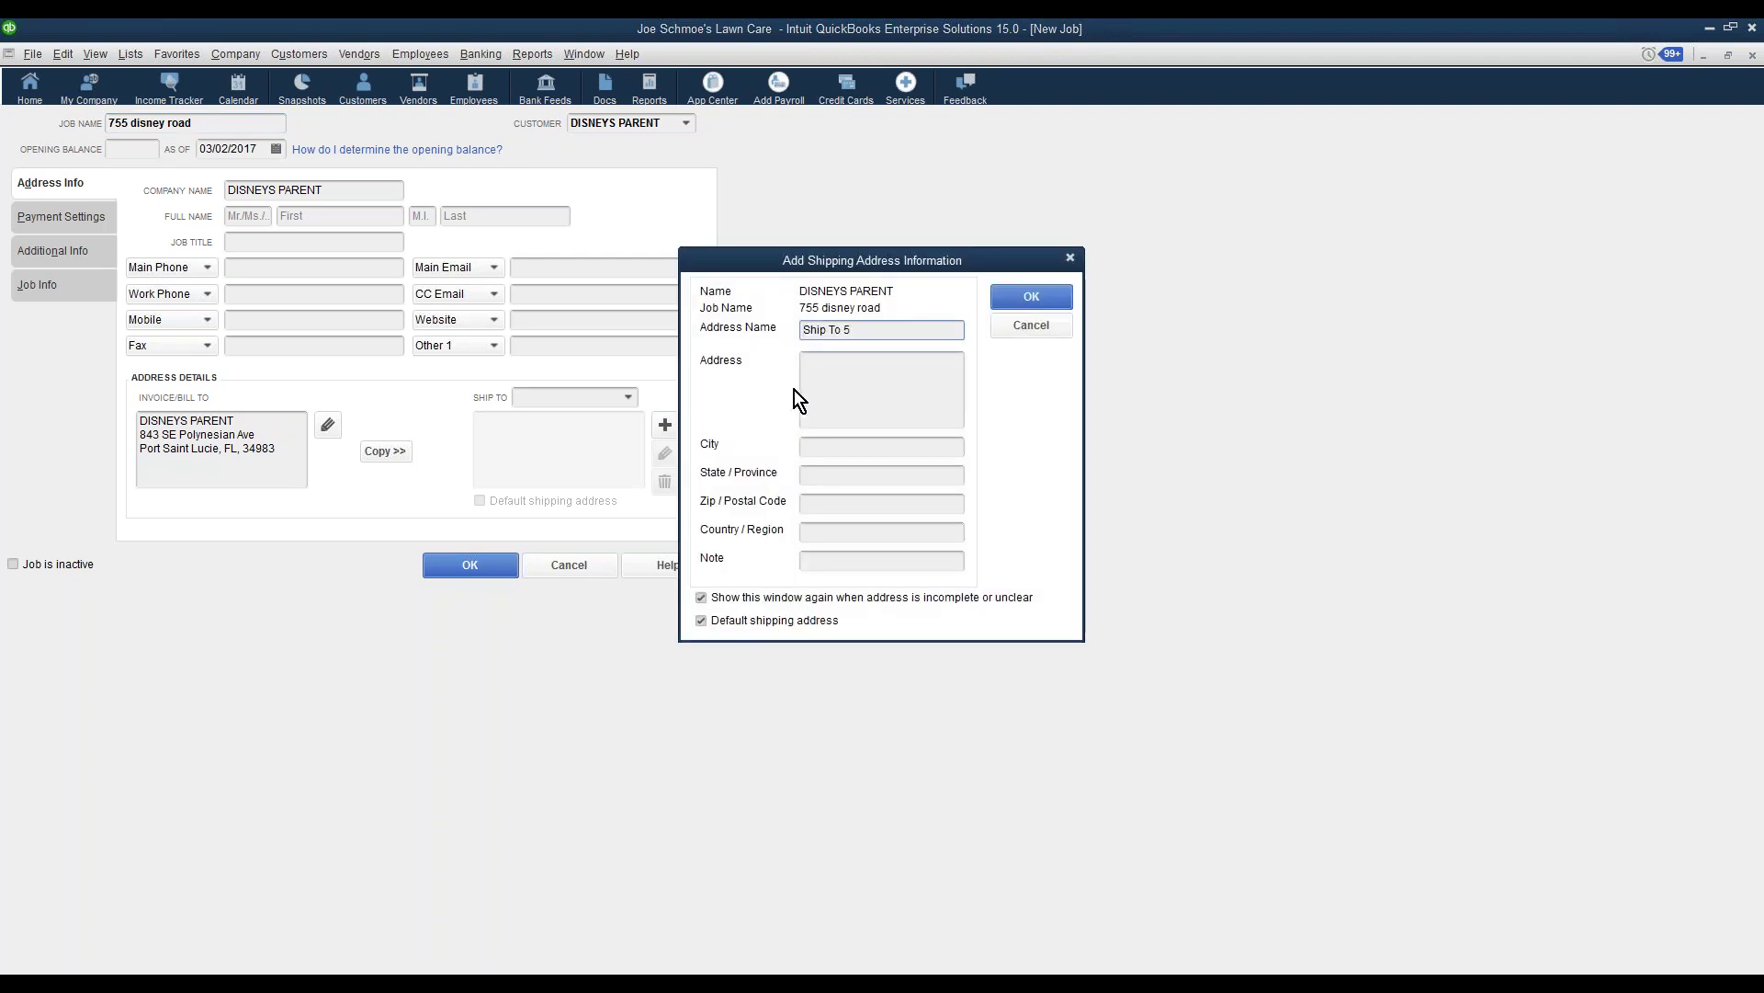
left_click(809, 377)
type("Joe")
key("Return")
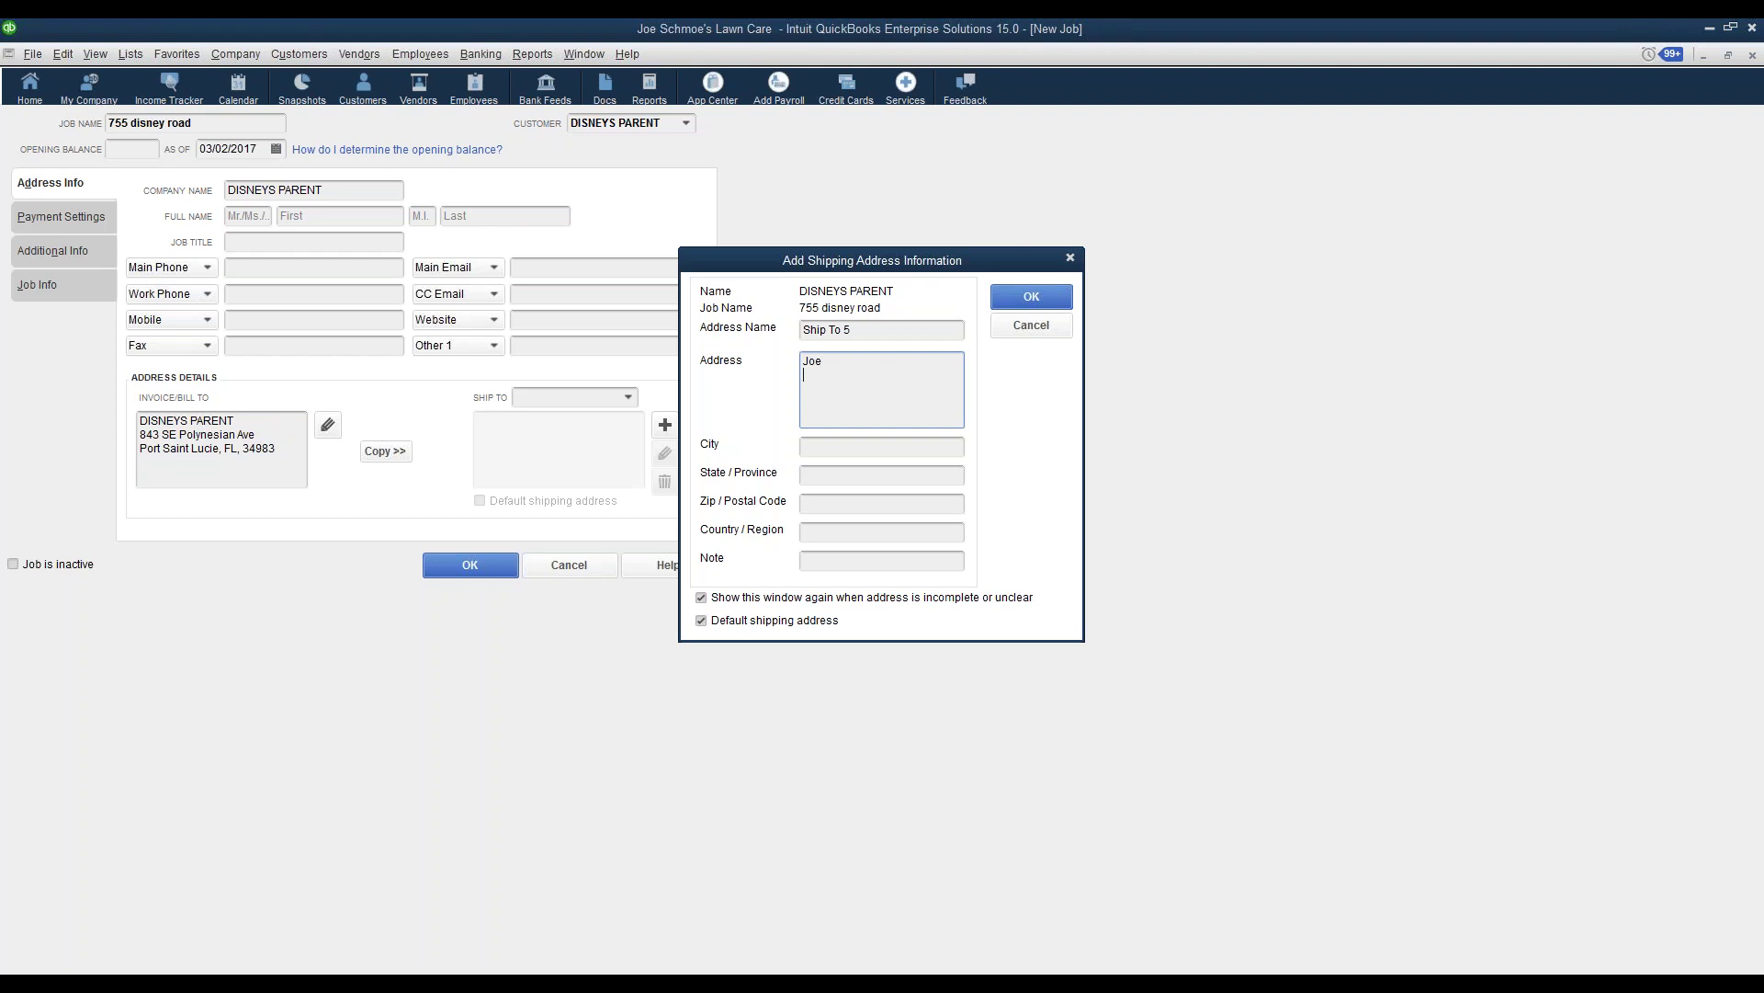
left_click(825, 449)
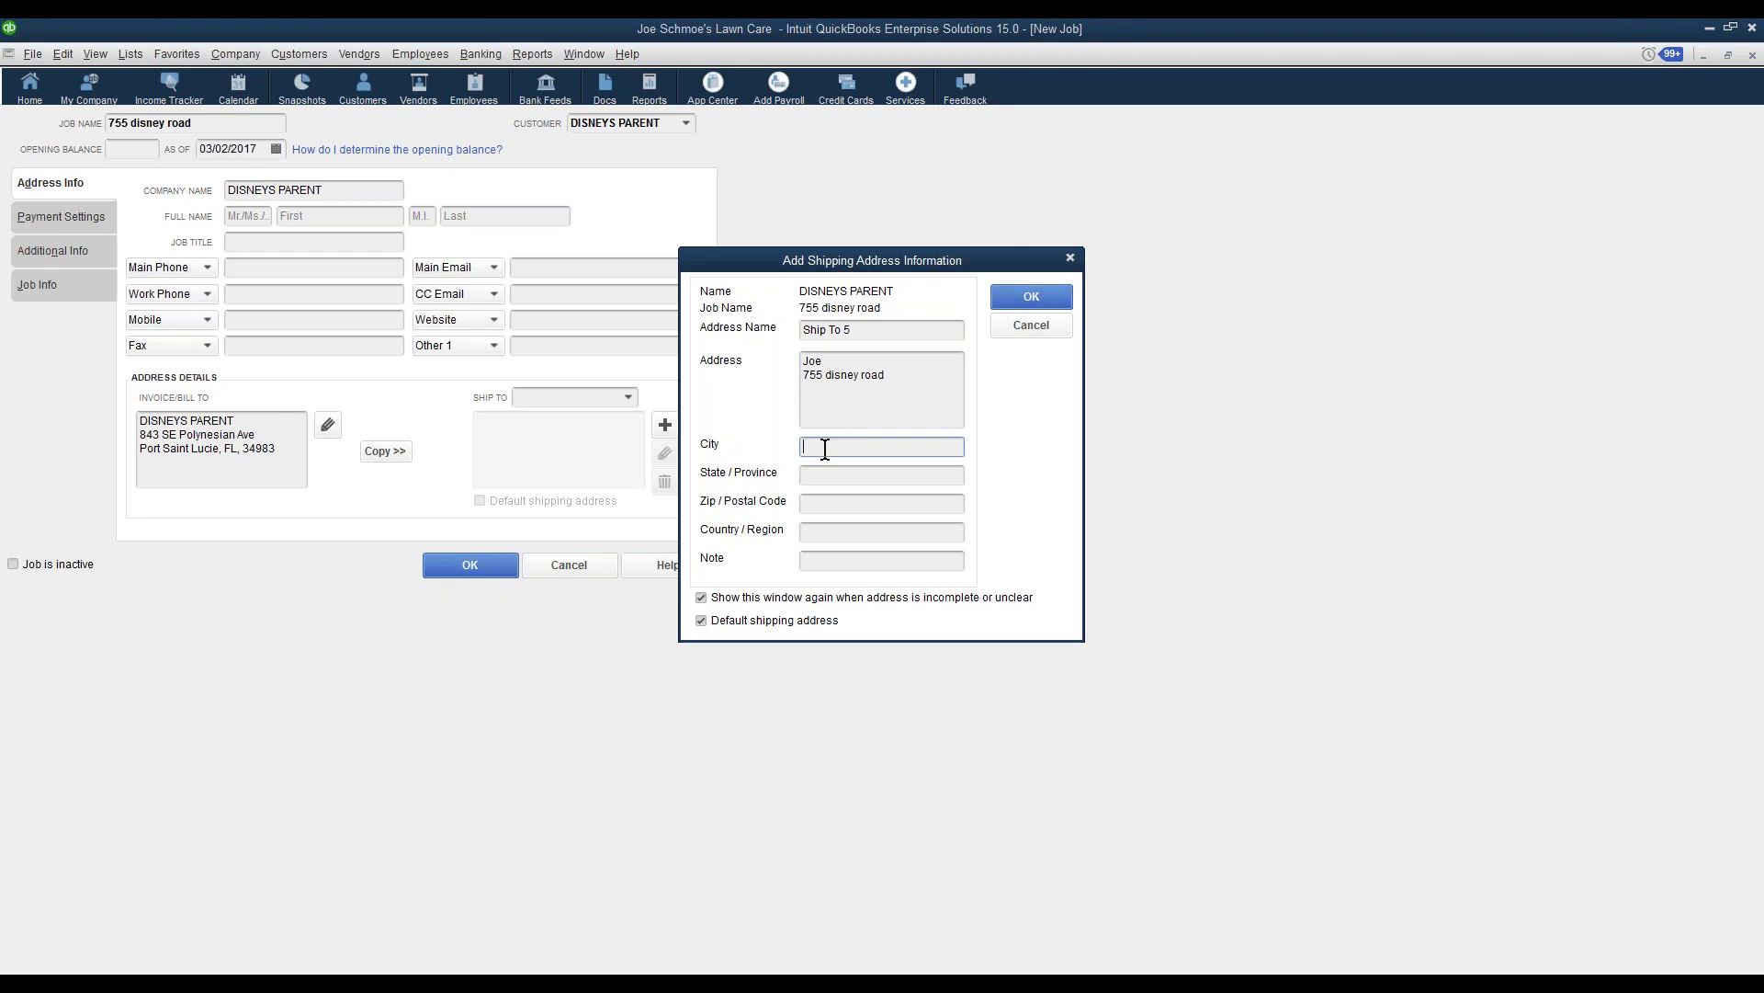
type("port saint lucie")
key("Tab")
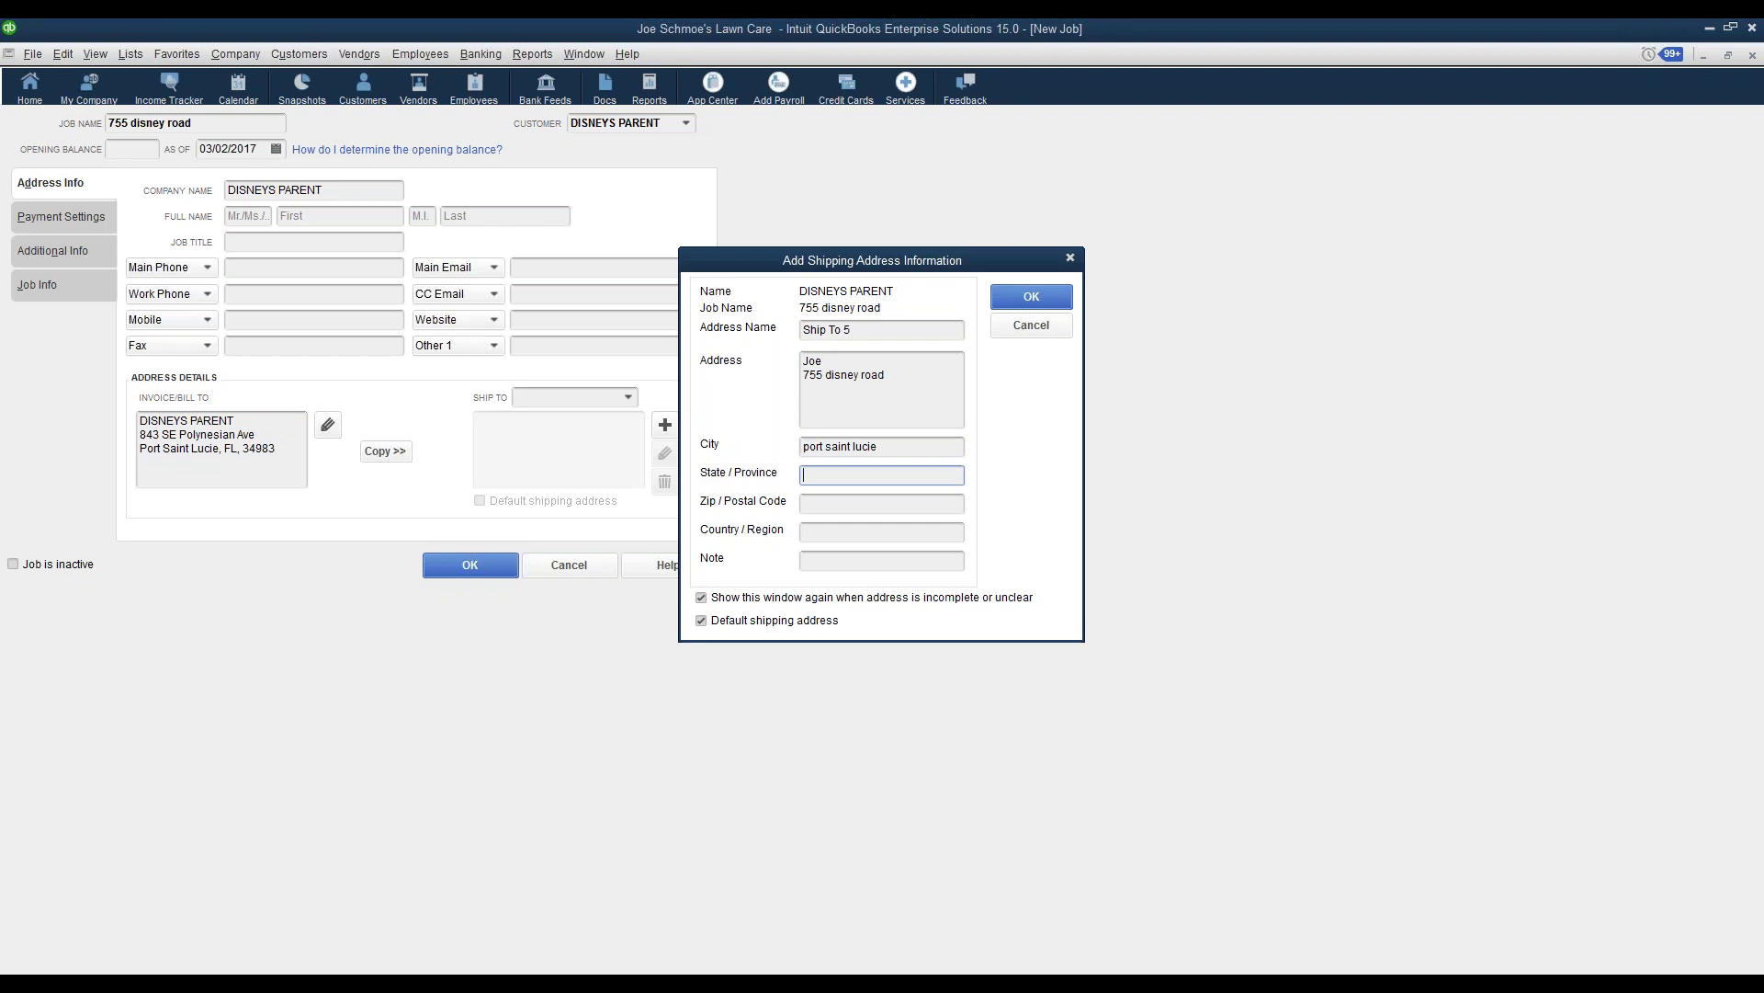
type("fl")
key("Tab")
type("34983")
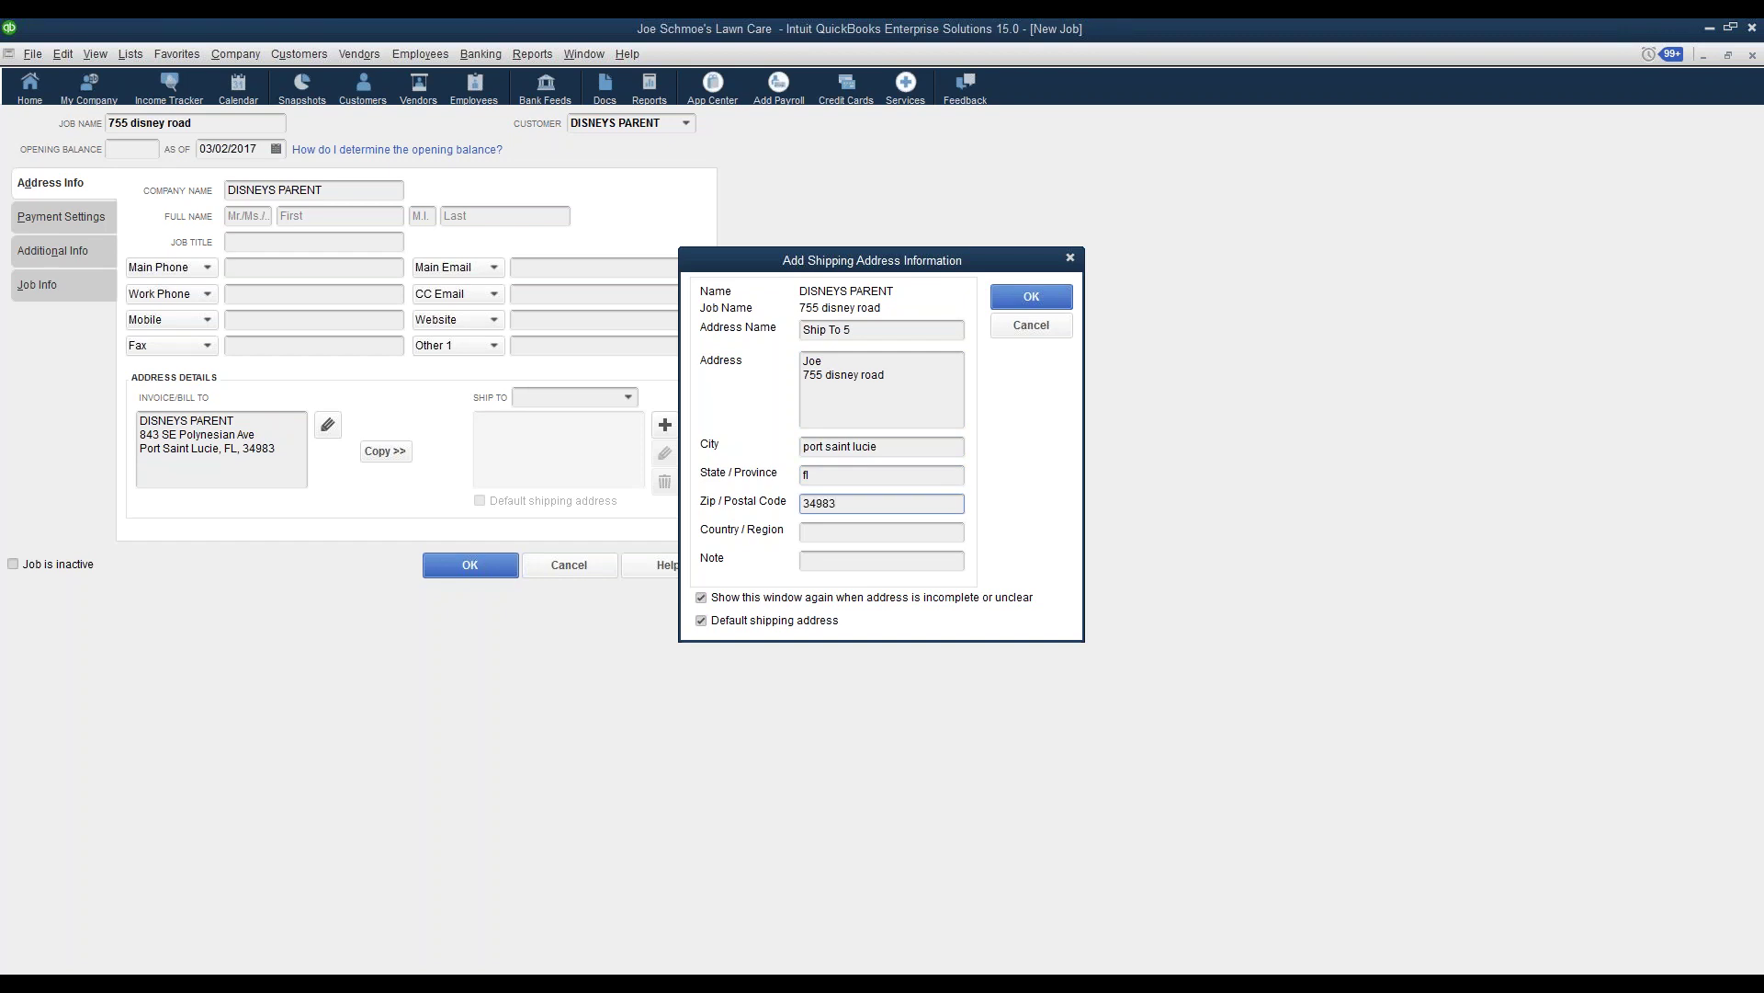
left_click(1047, 293)
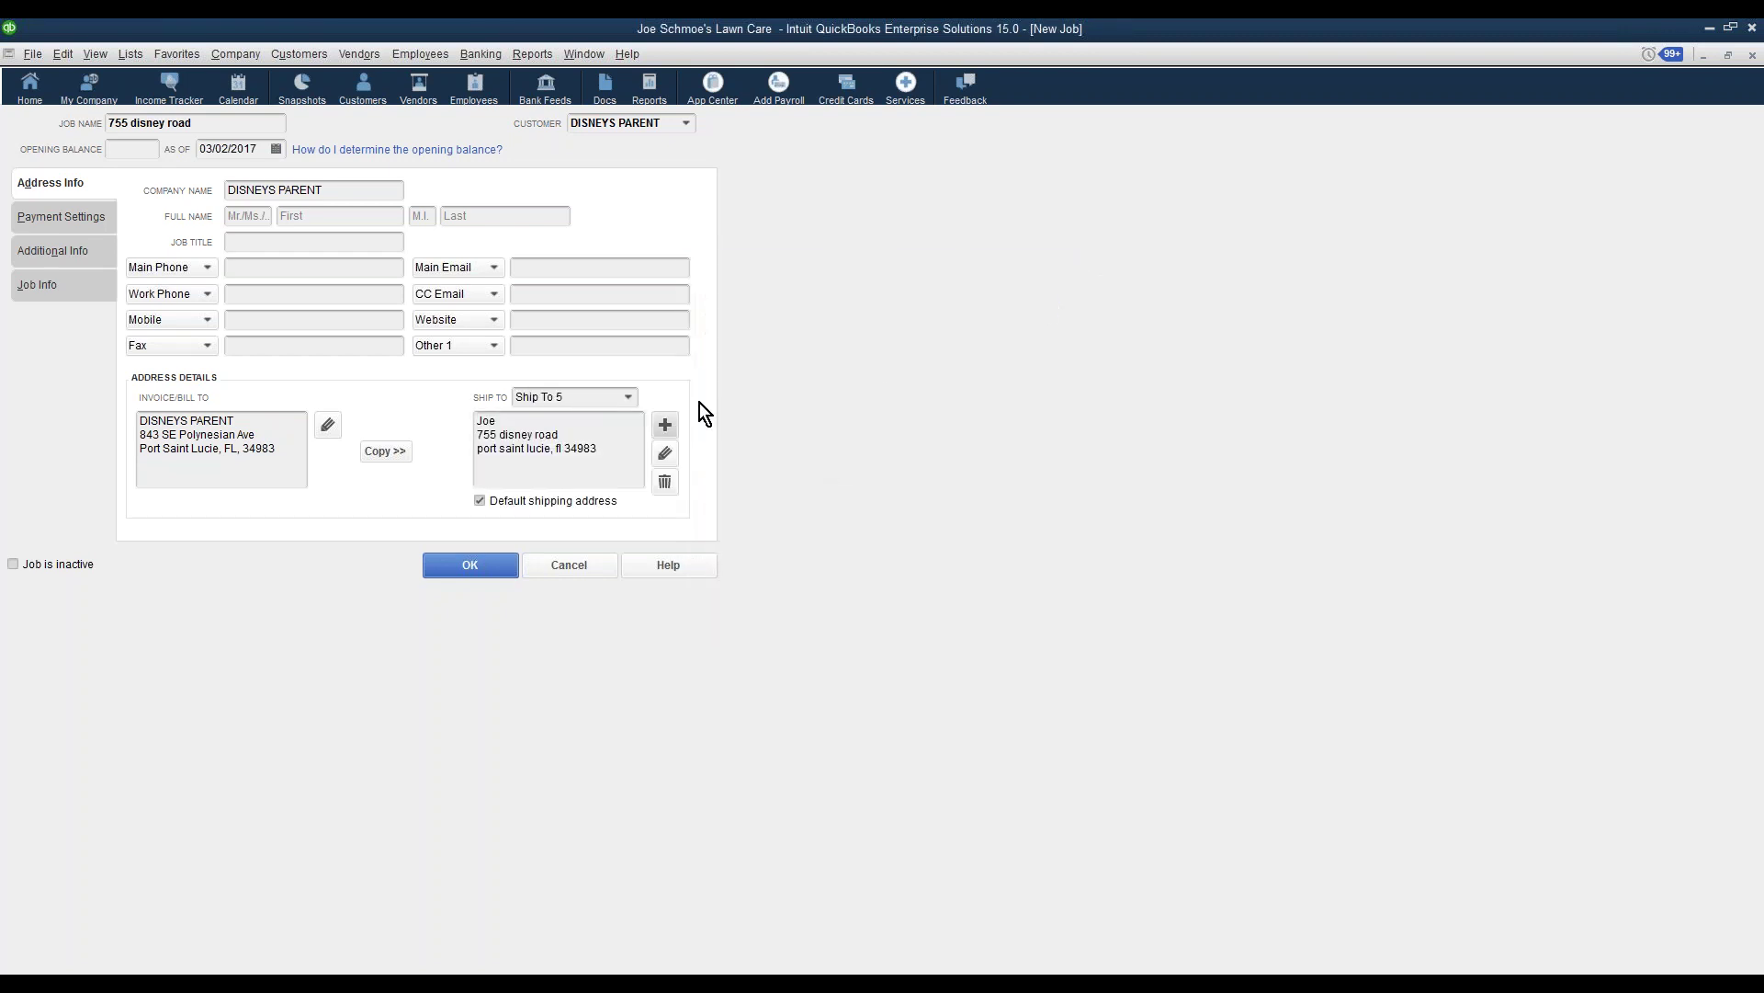
left_click_drag(620, 456, 475, 396)
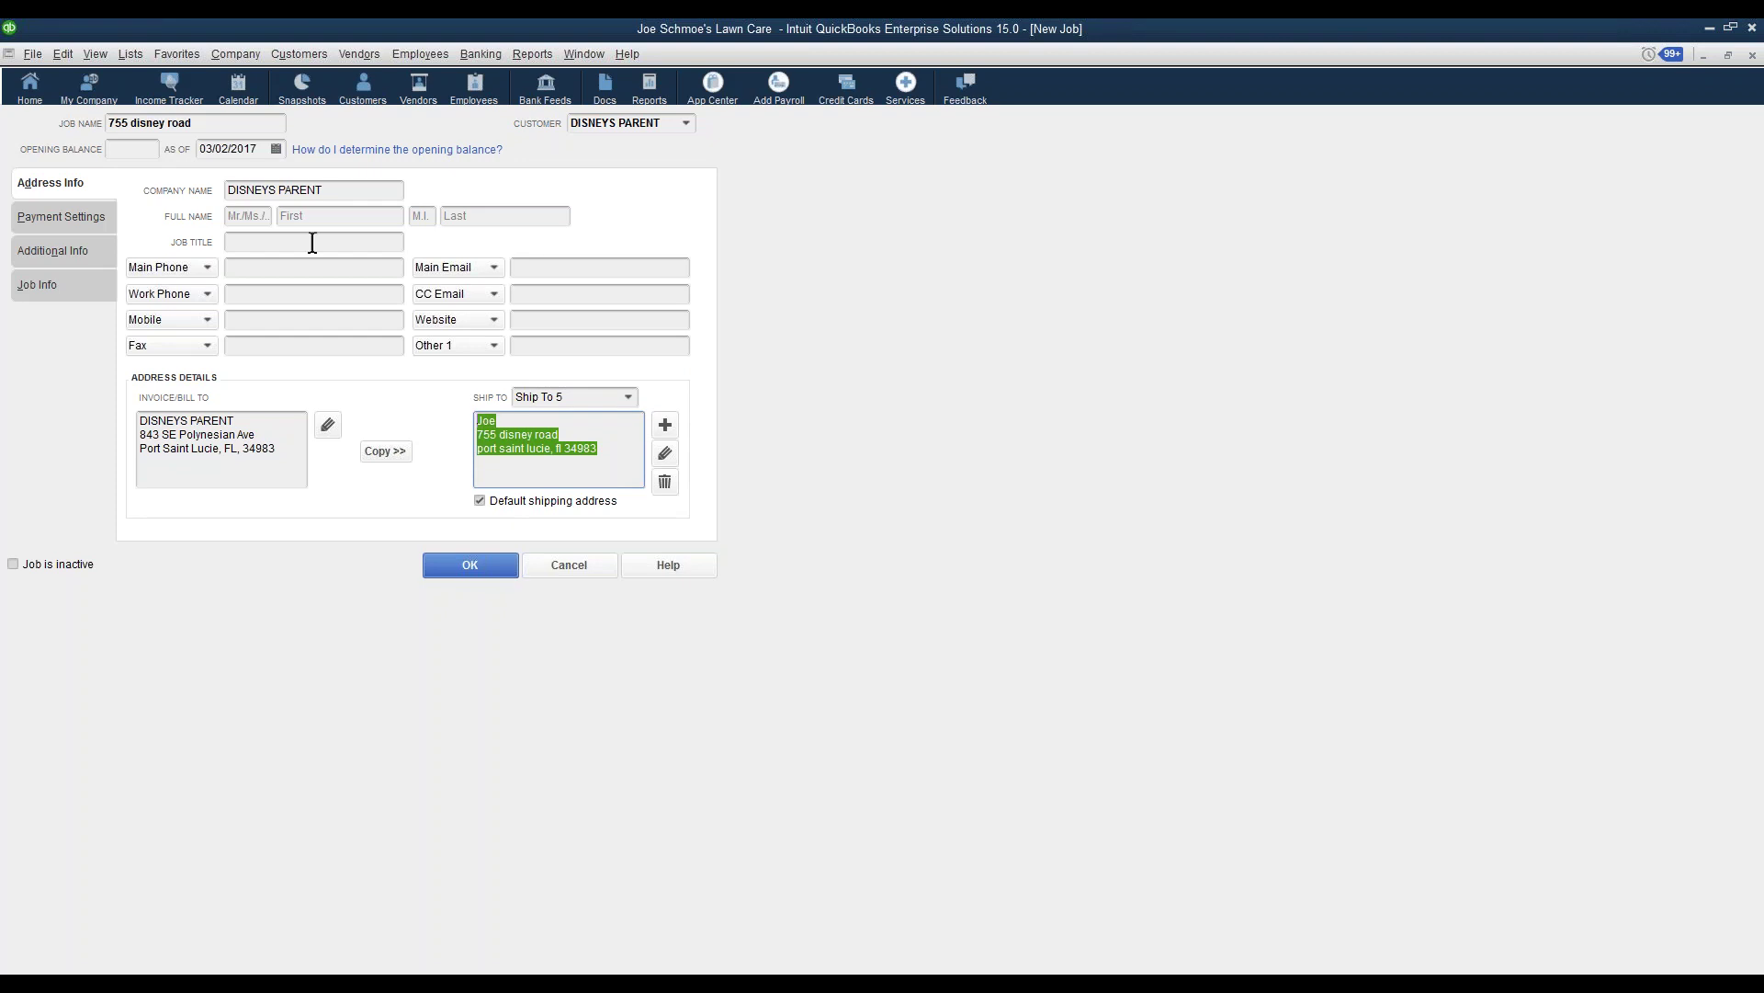
left_click(475, 565)
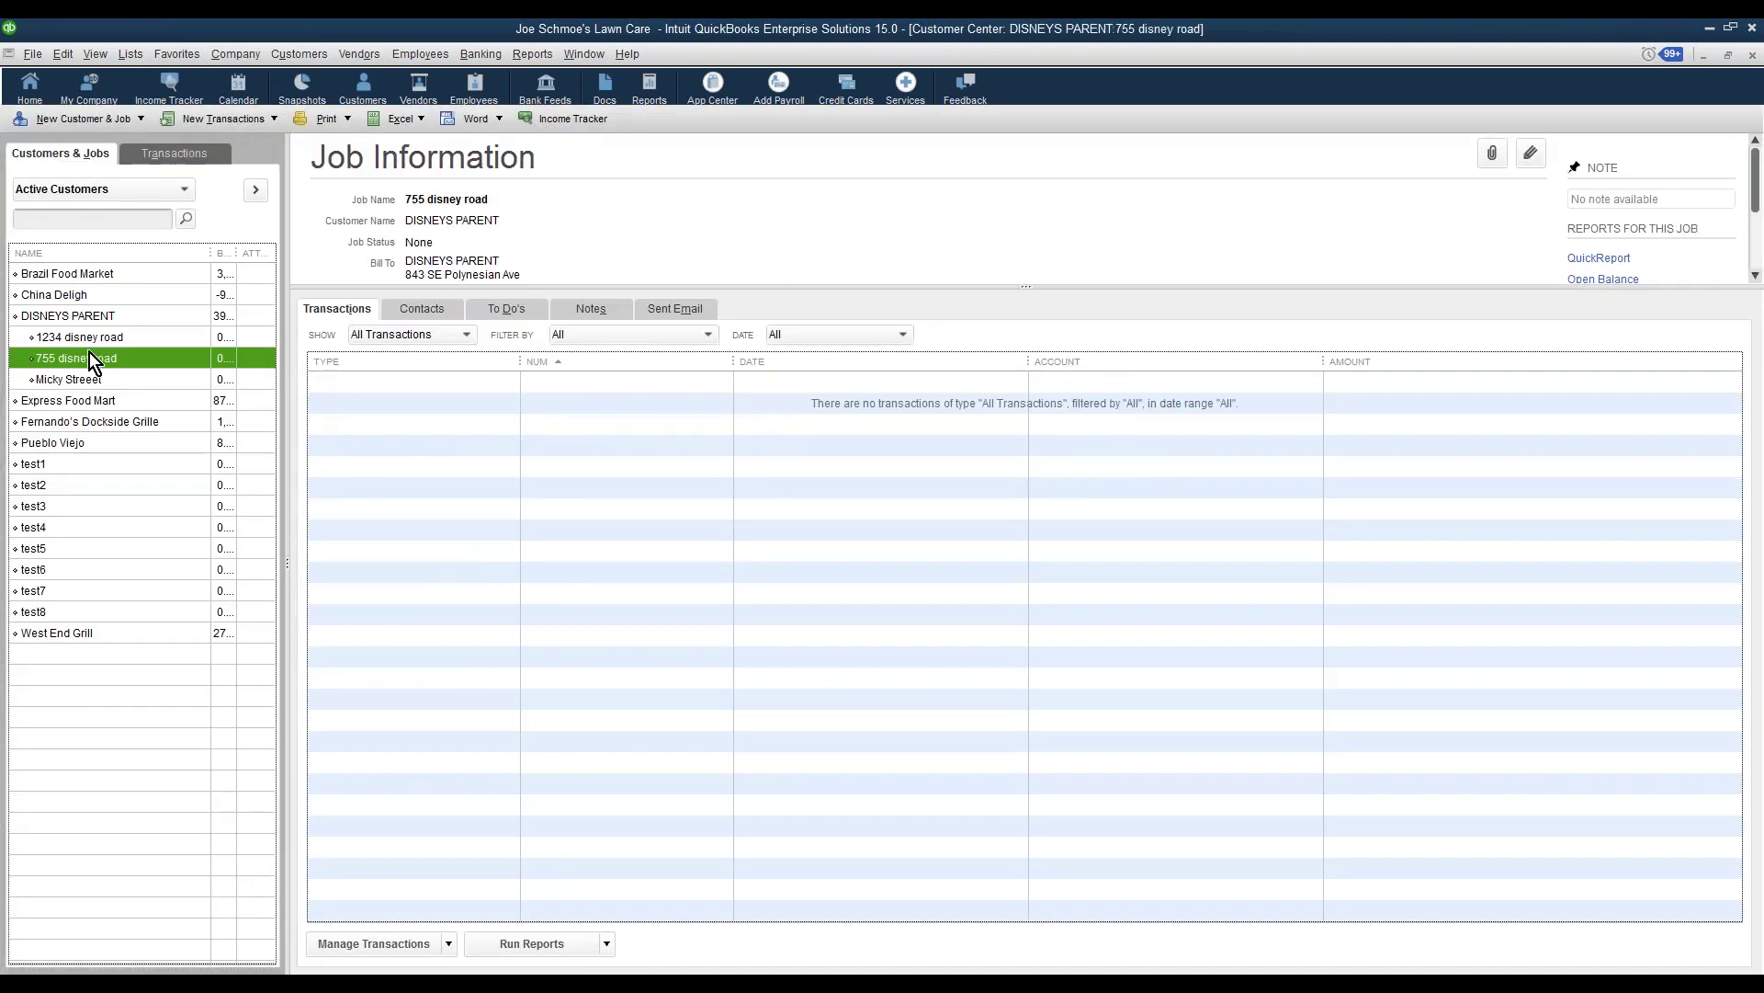
left_click(48, 316)
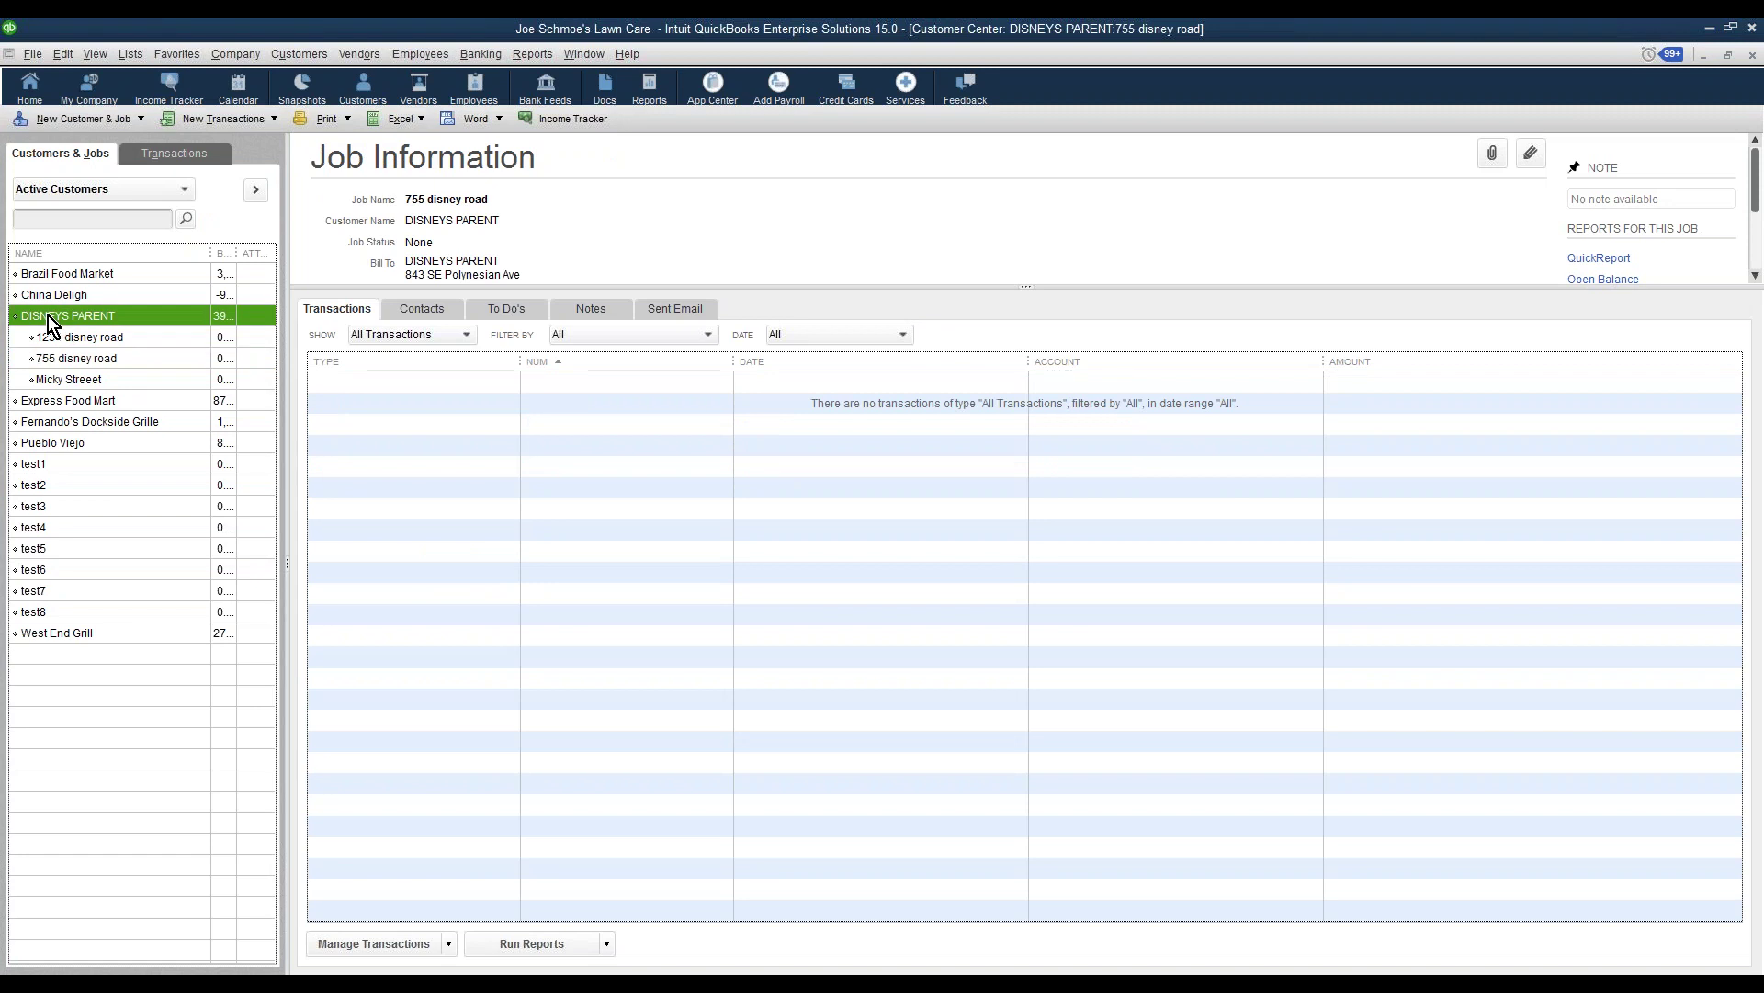
left_click(70, 360)
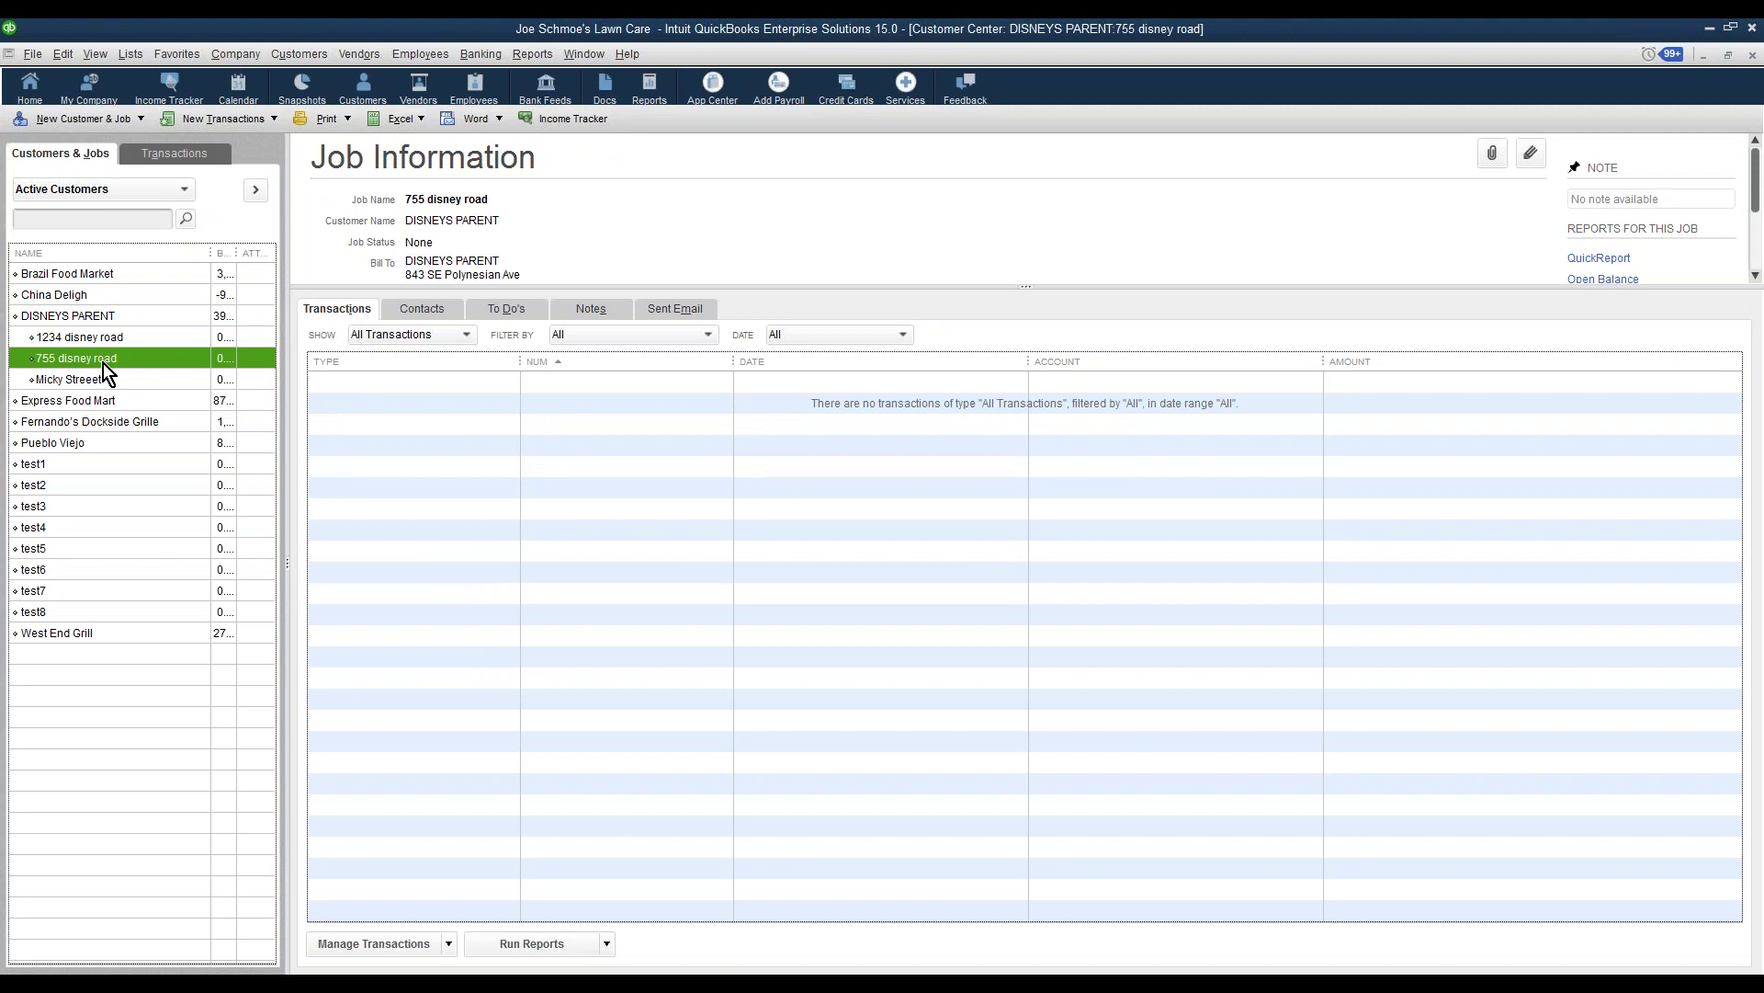
left_click(129, 54)
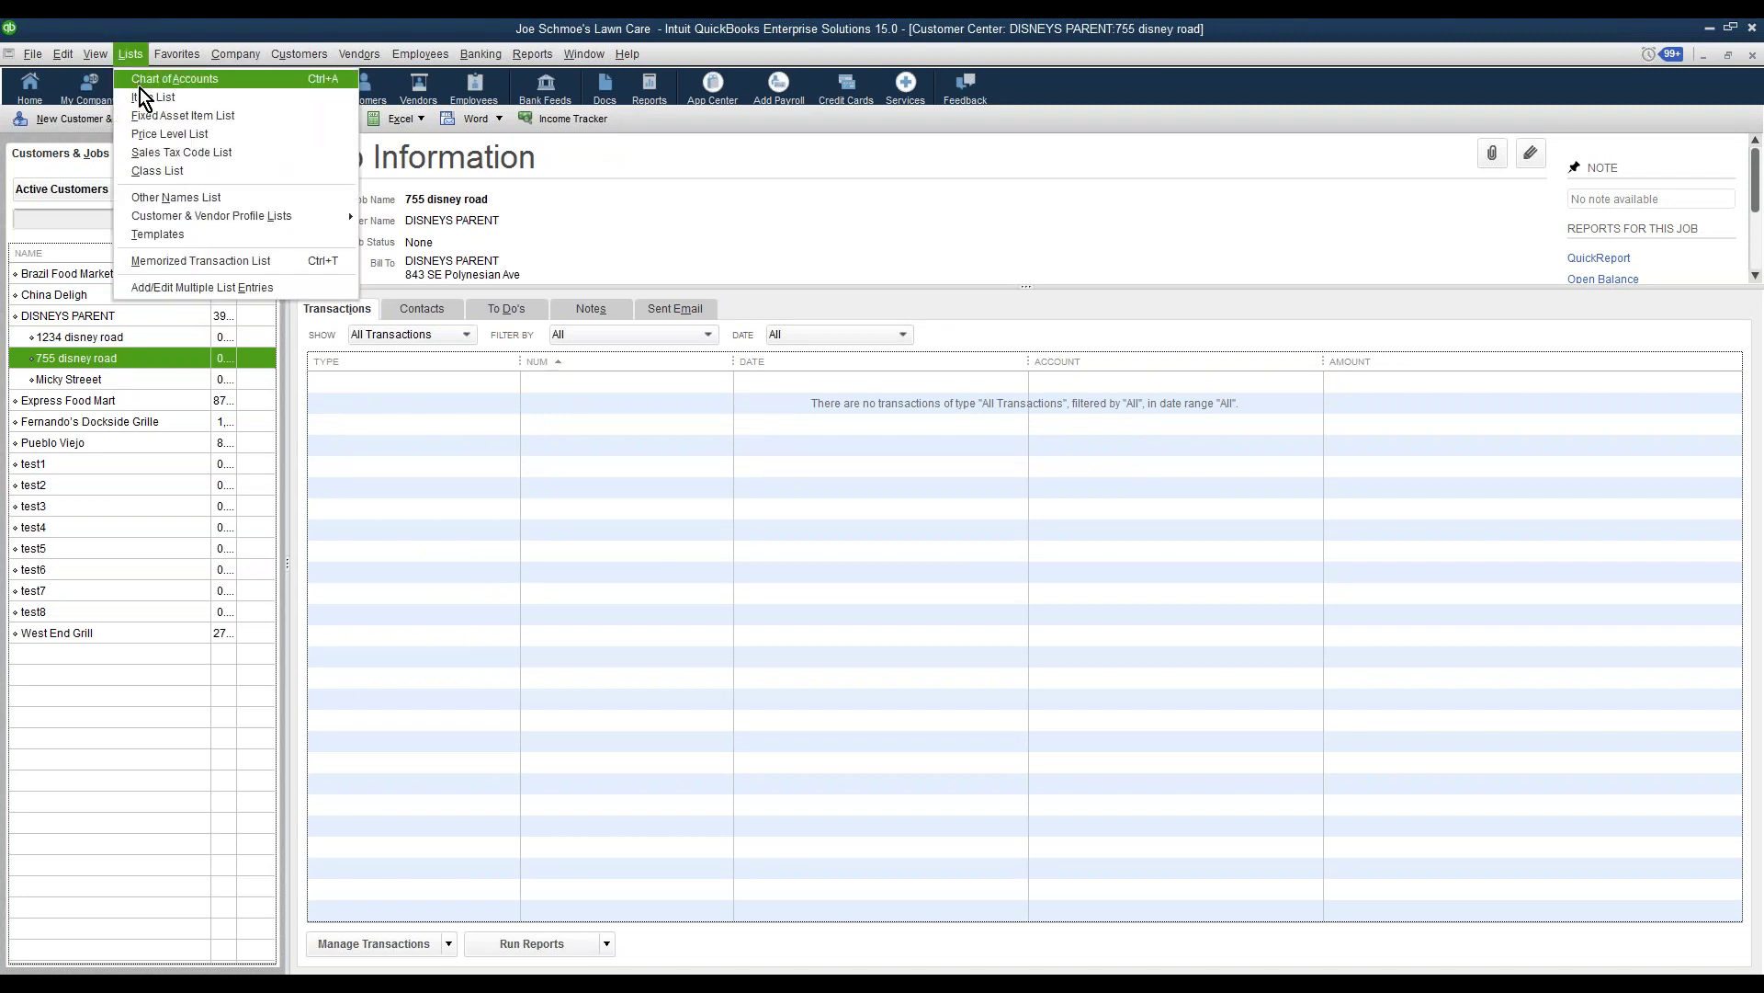
Open the Item List and review Service with its Delivery/Set Up and Pick UP sub-items
left_click(138, 96)
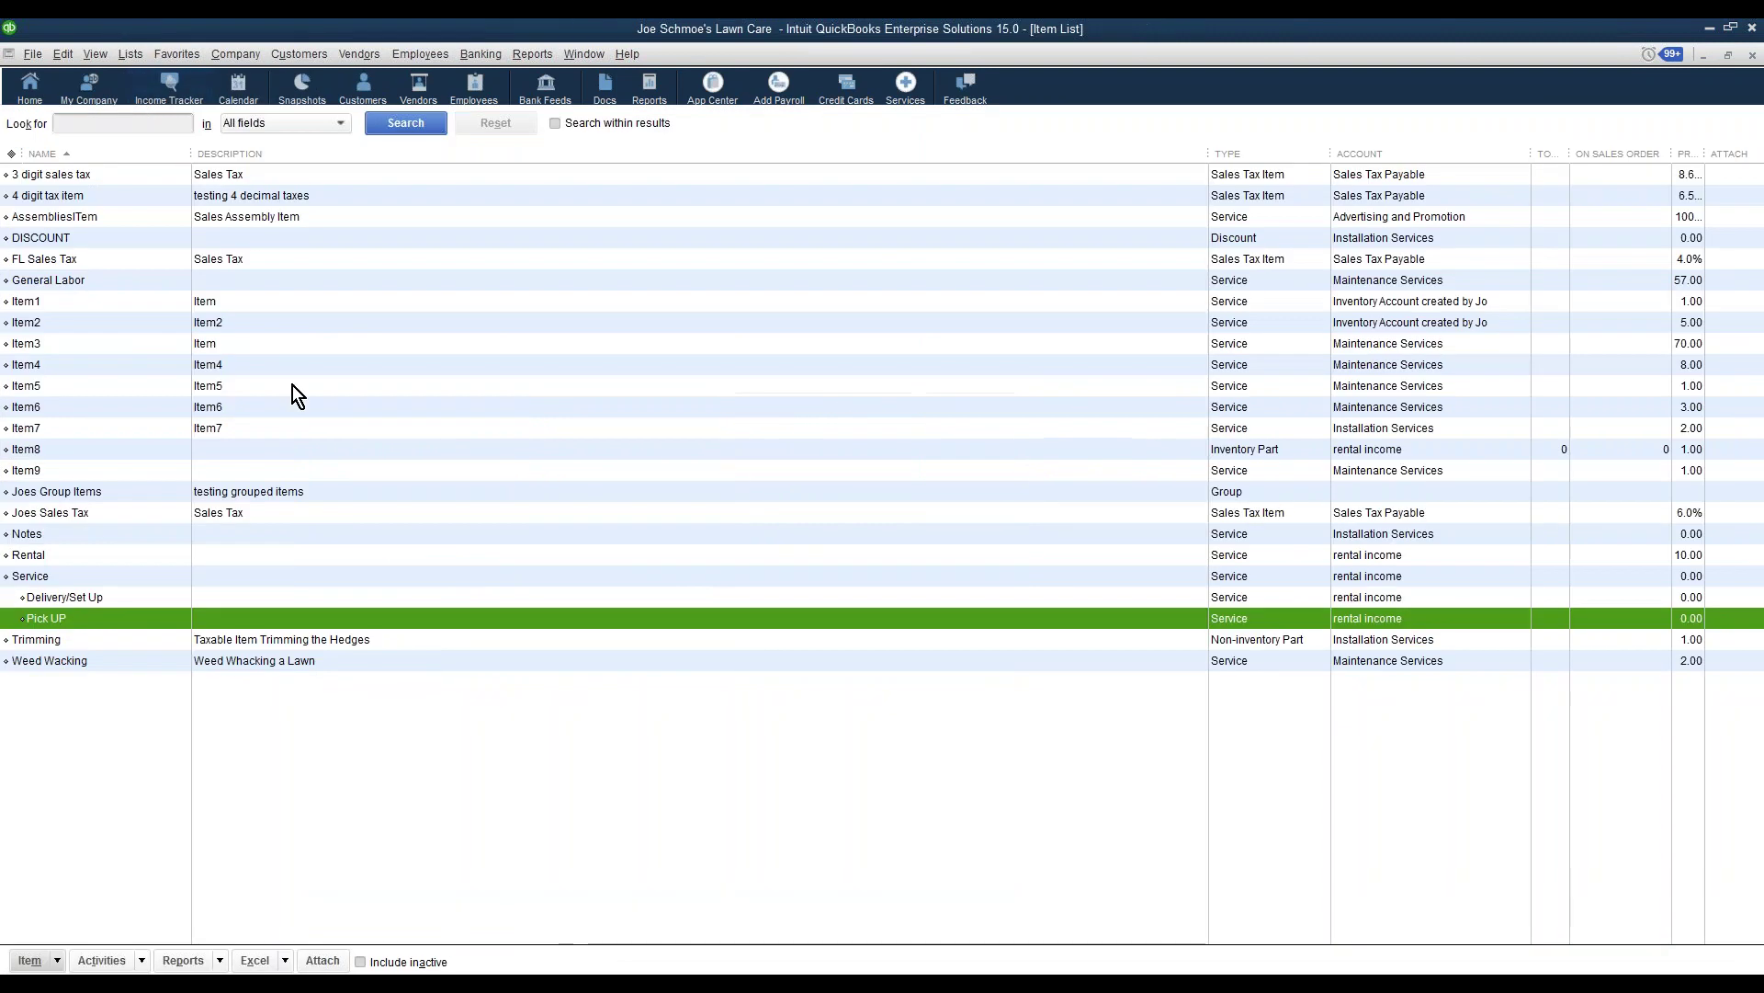
left_click(63, 576)
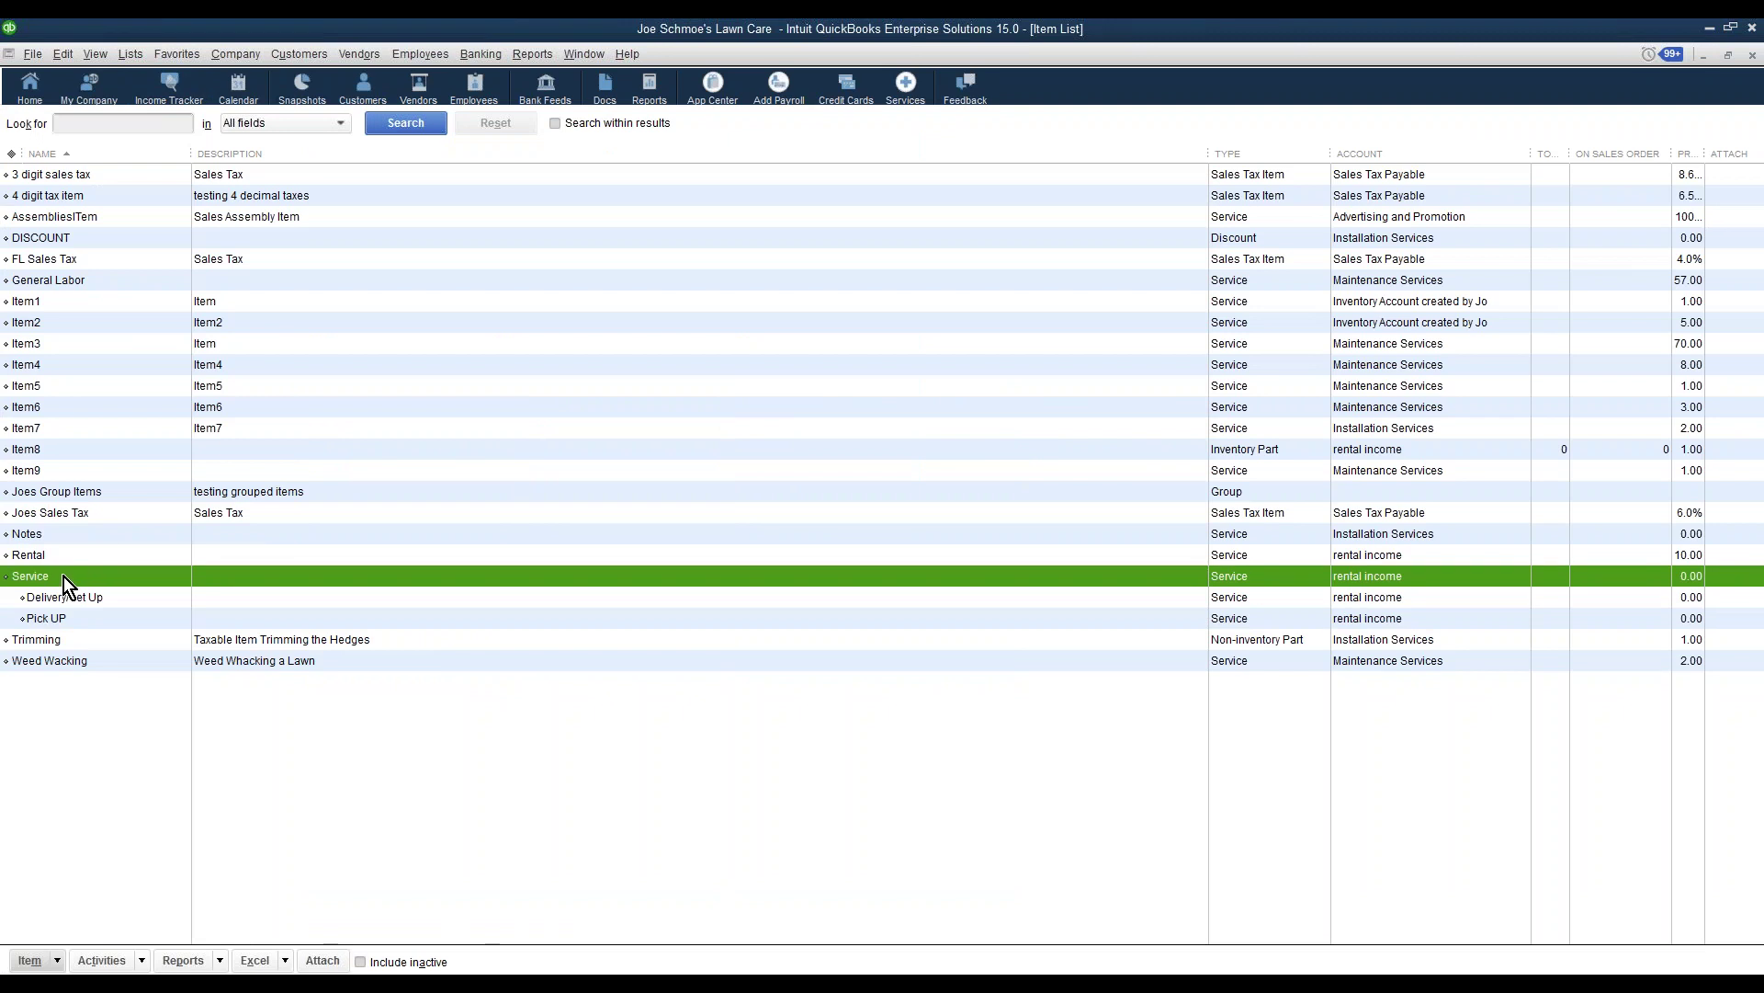
left_click(47, 602)
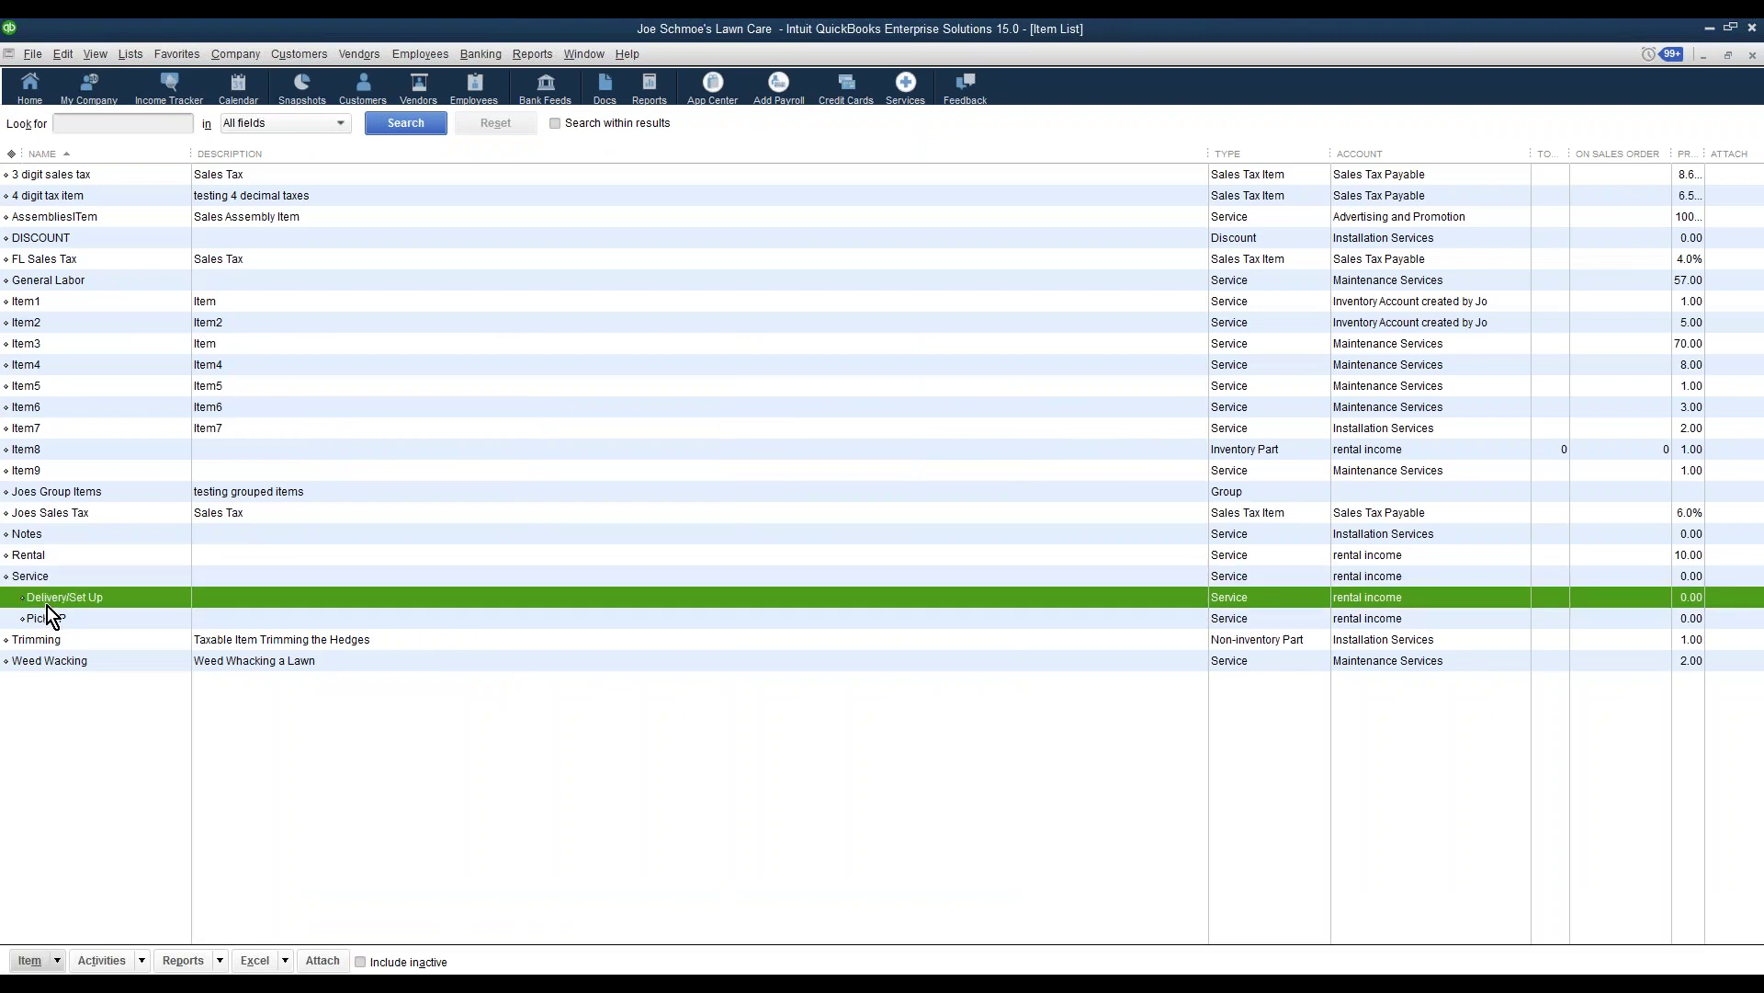
left_click(48, 616)
left_click(43, 578)
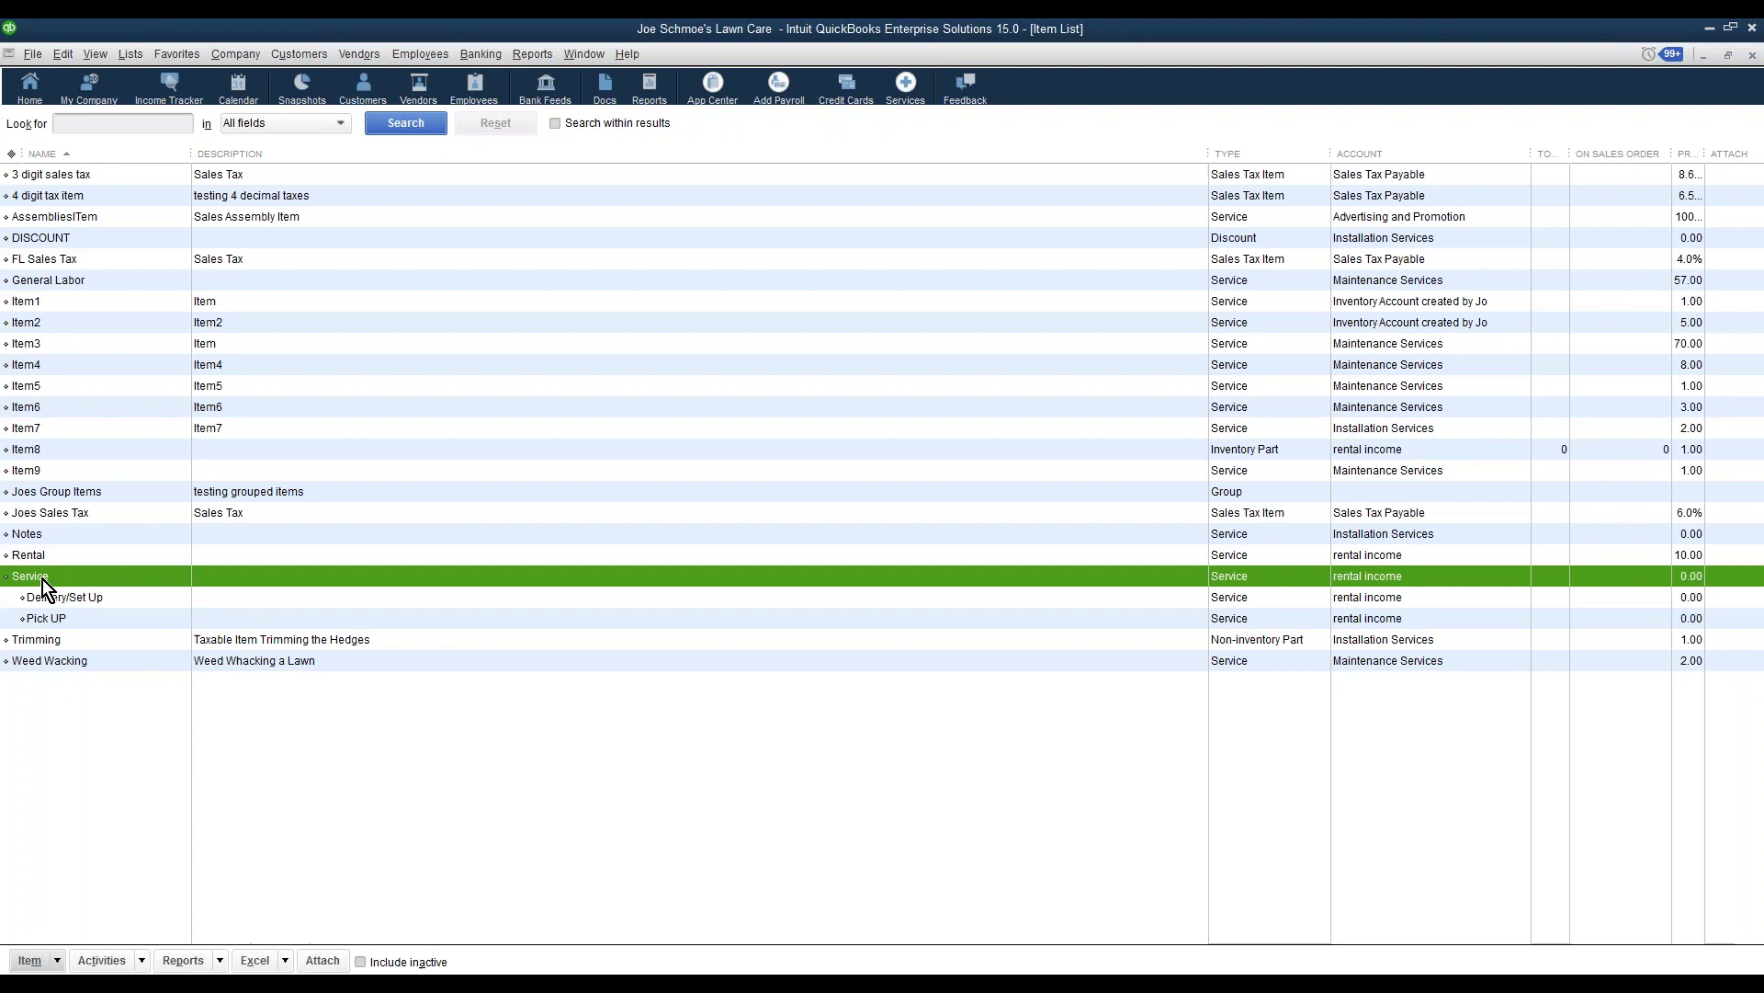
Create a new Service item named 'Testing' linked to the inventory account
right_click(70, 578)
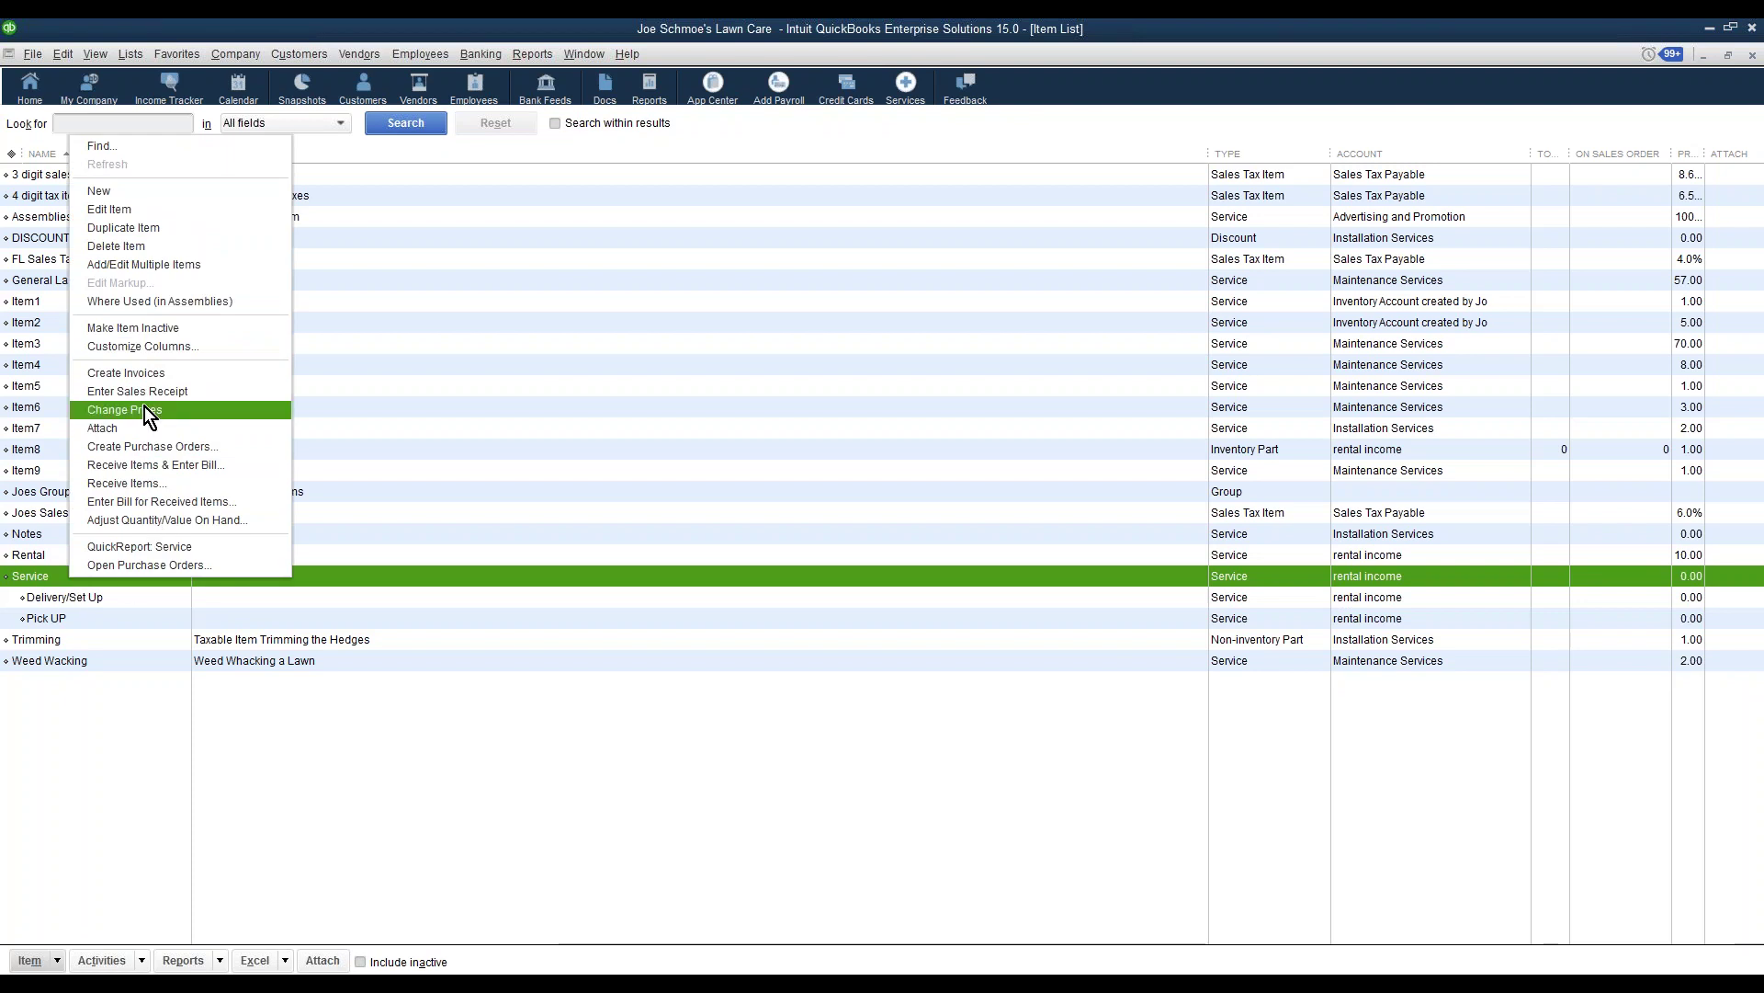
left_click(107, 191)
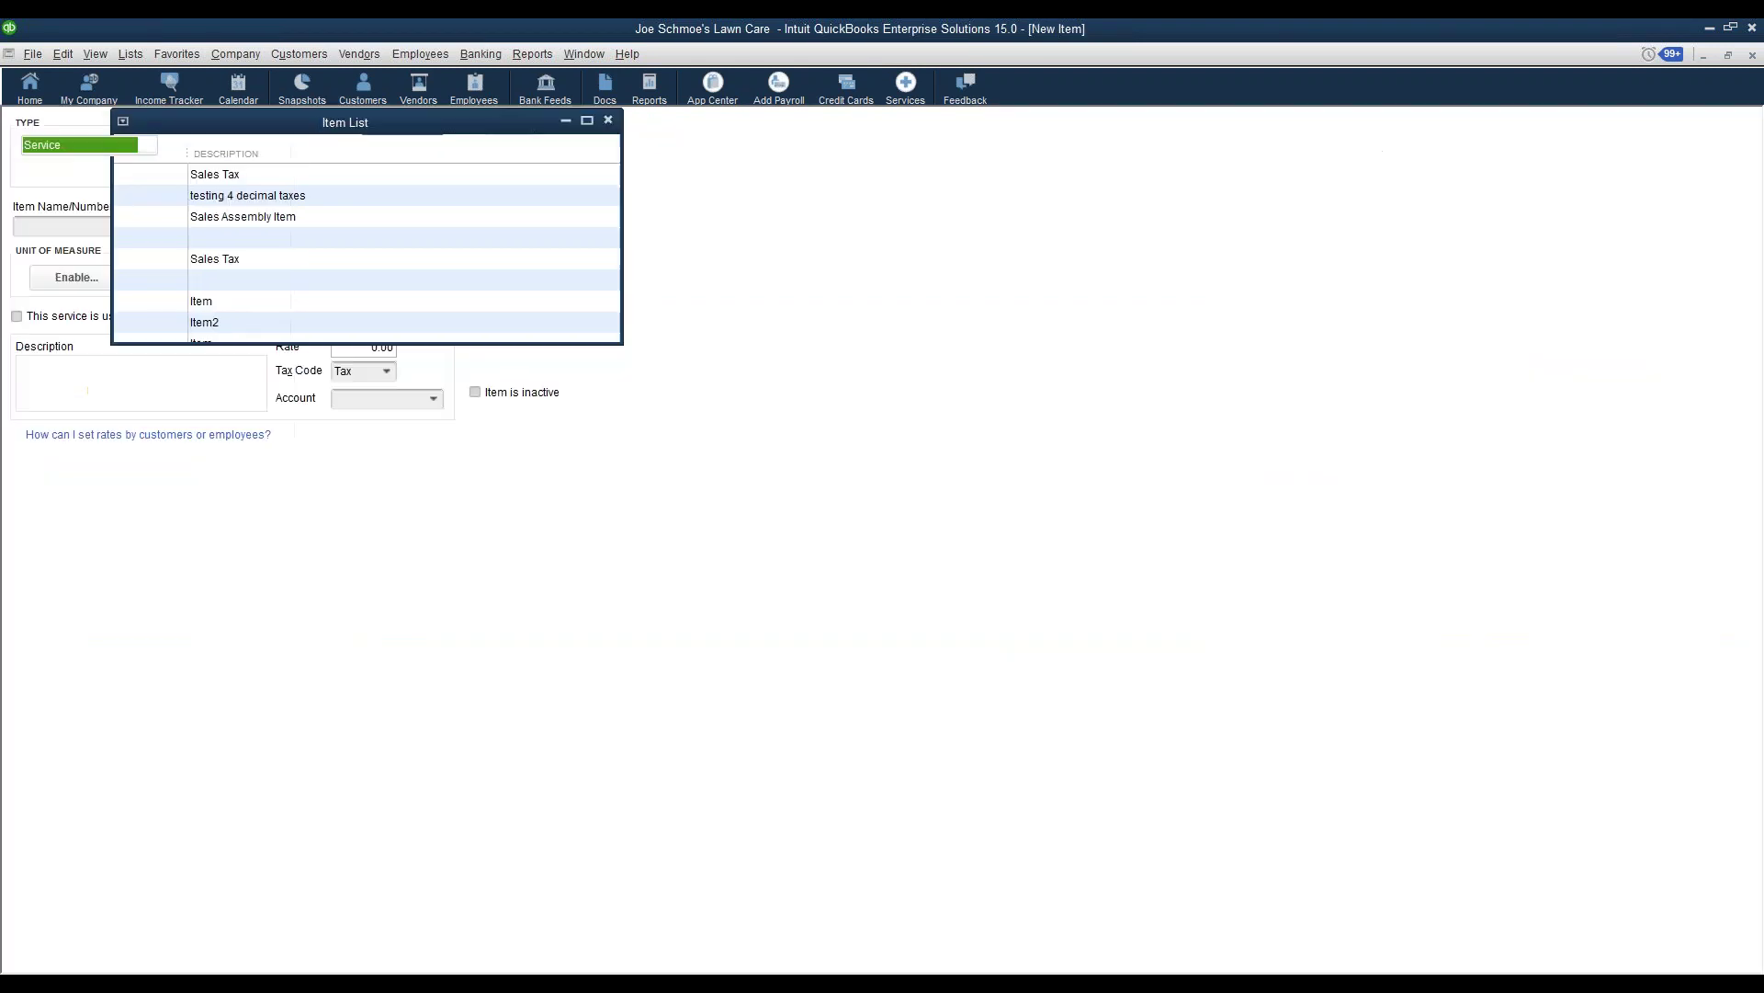
left_click(98, 174)
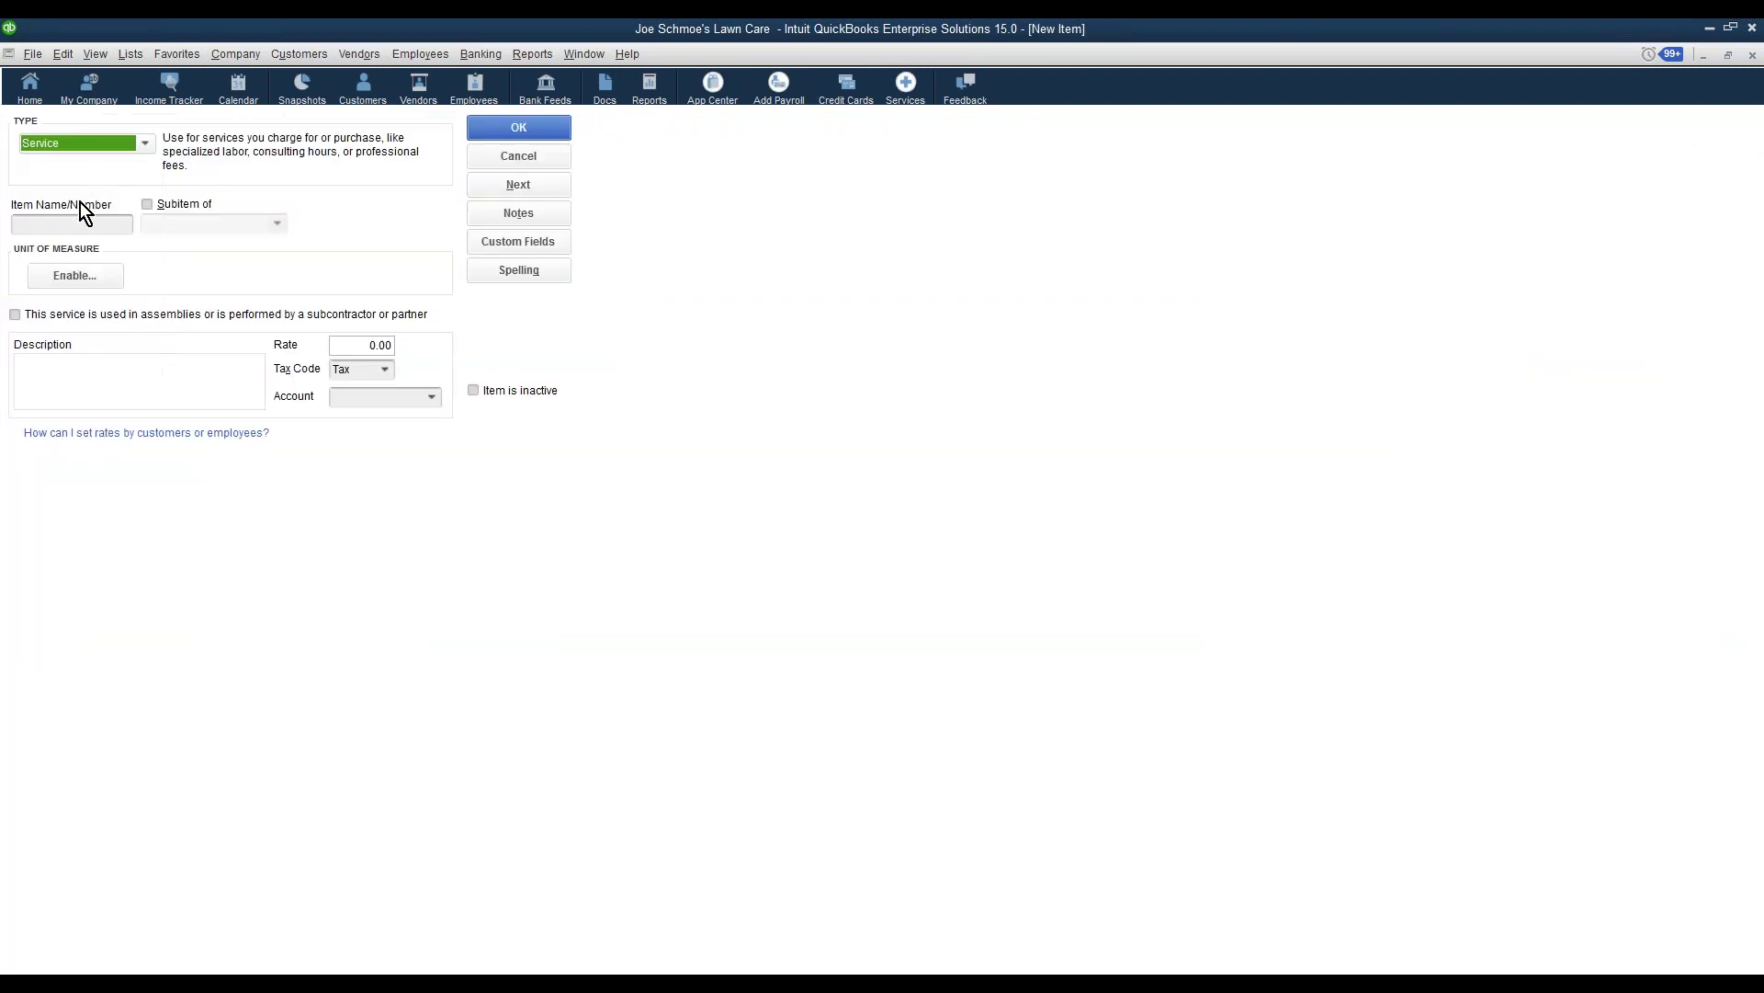
left_click(65, 224)
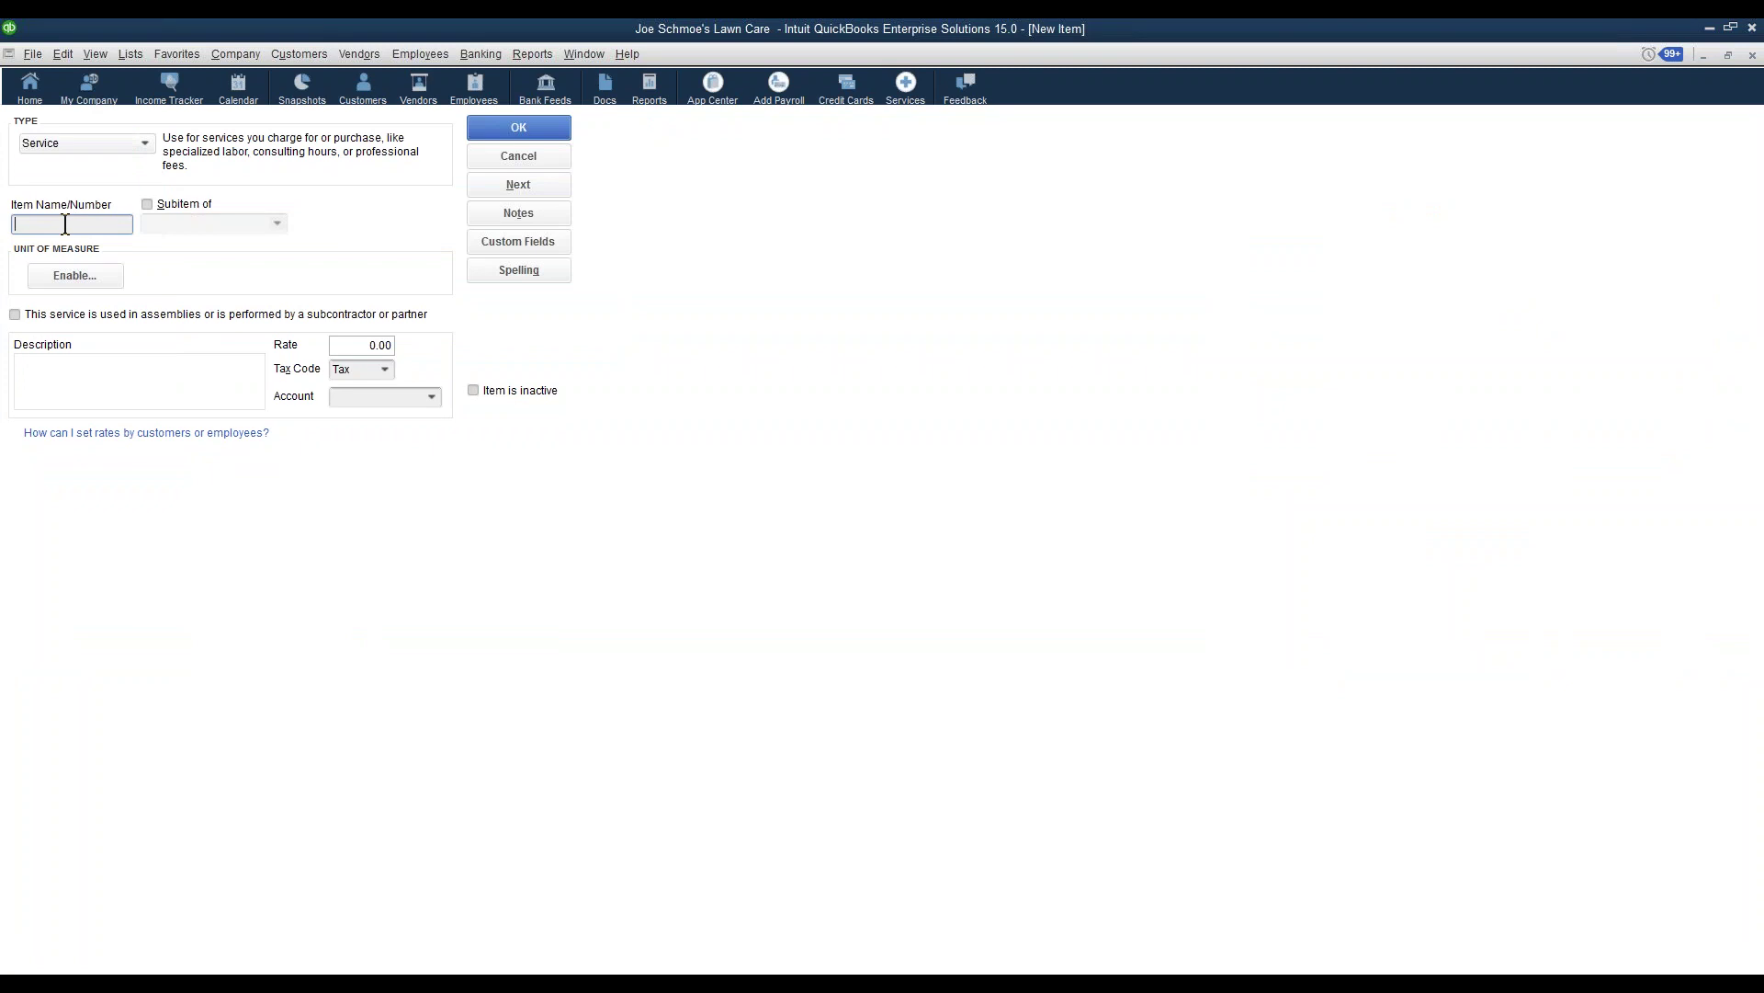
type("Testing")
left_click(520, 132)
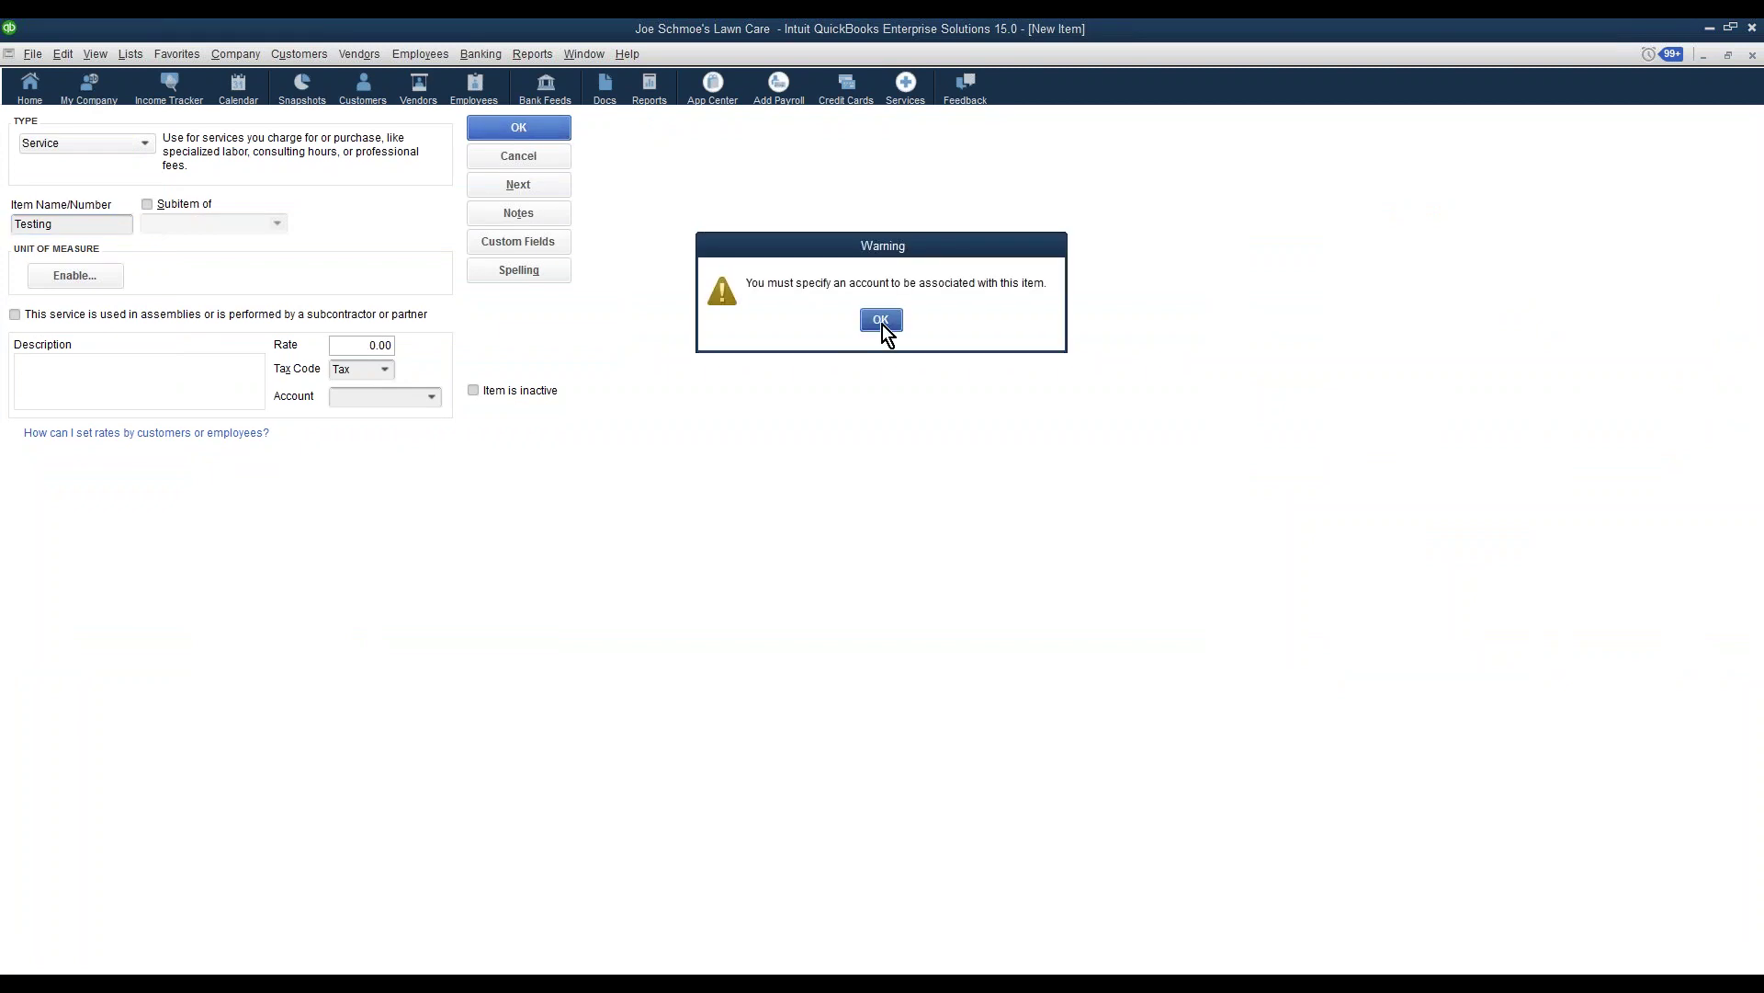
left_click(882, 325)
left_click(435, 398)
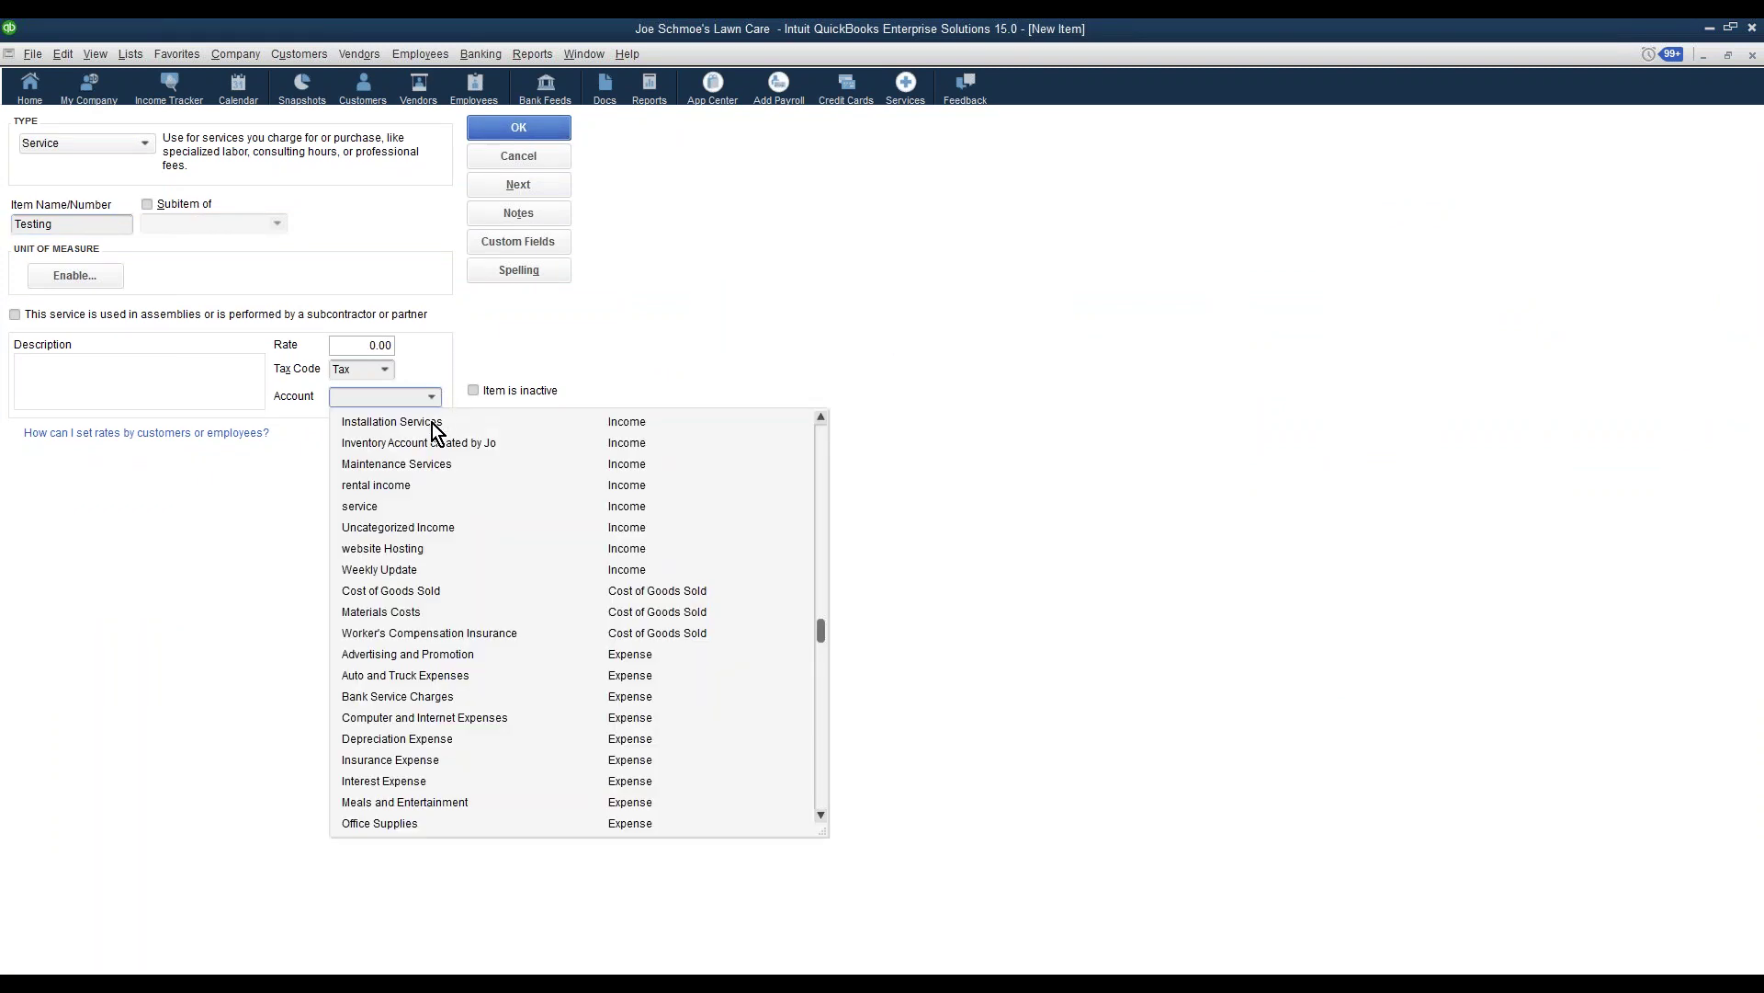
type("mis")
left_click(432, 452)
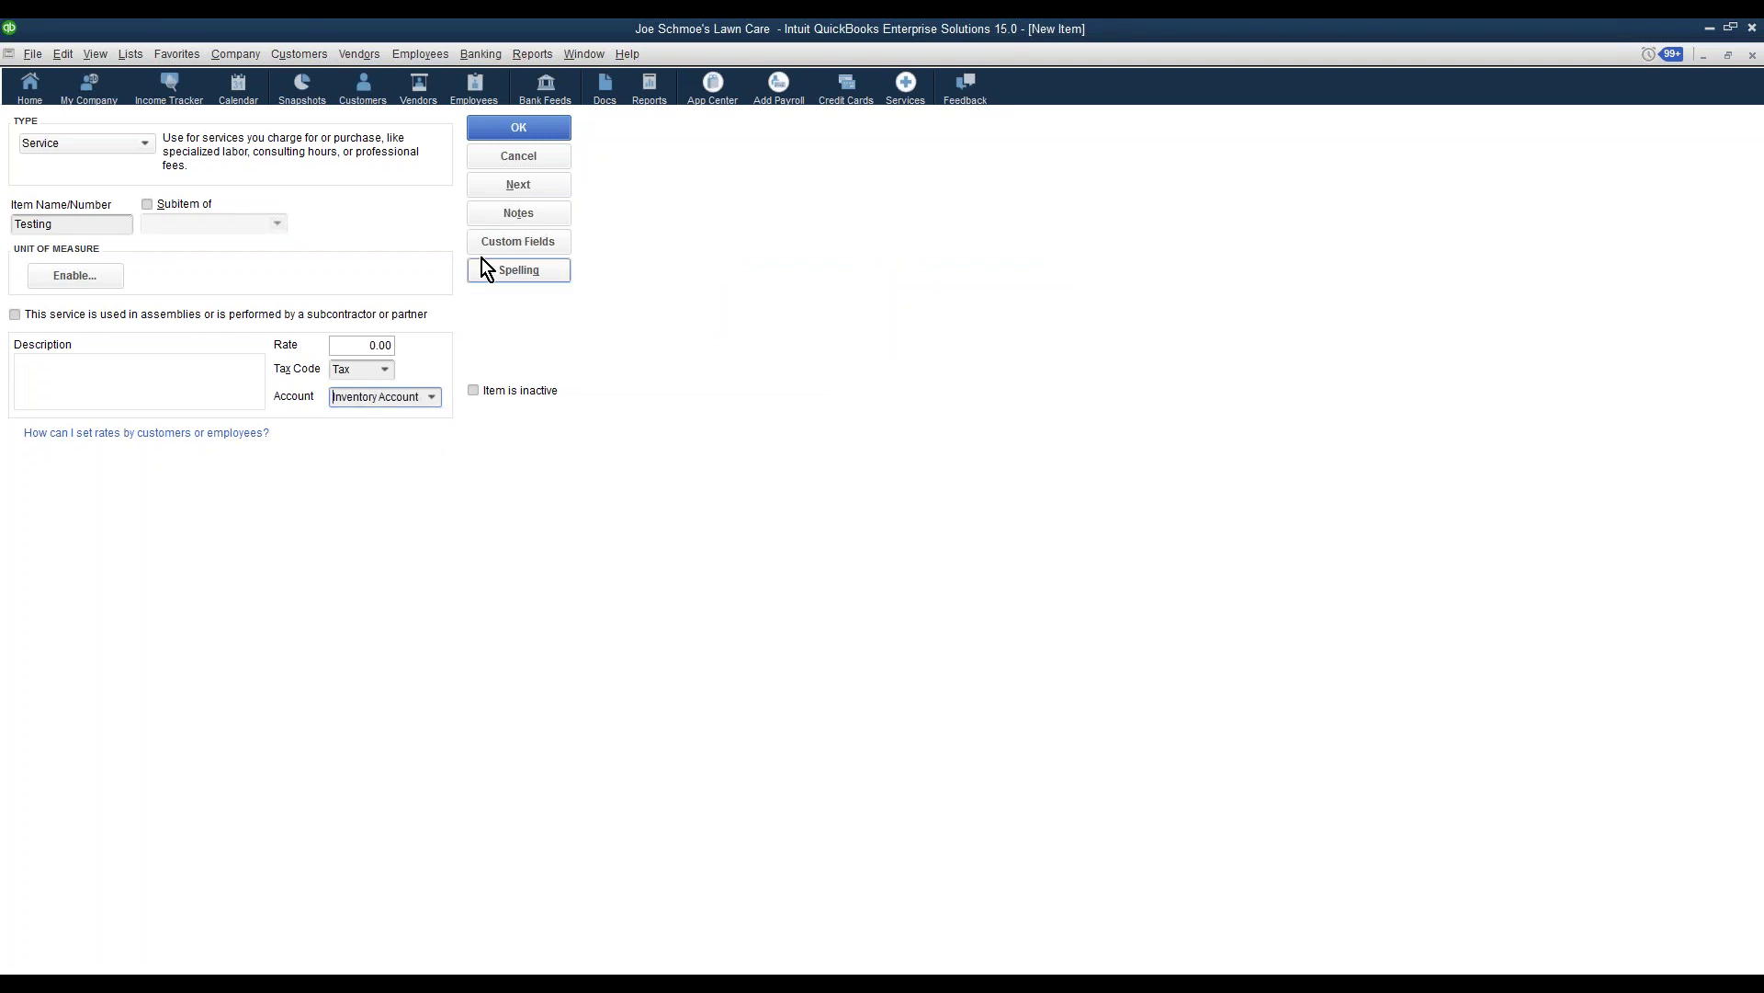
left_click(521, 127)
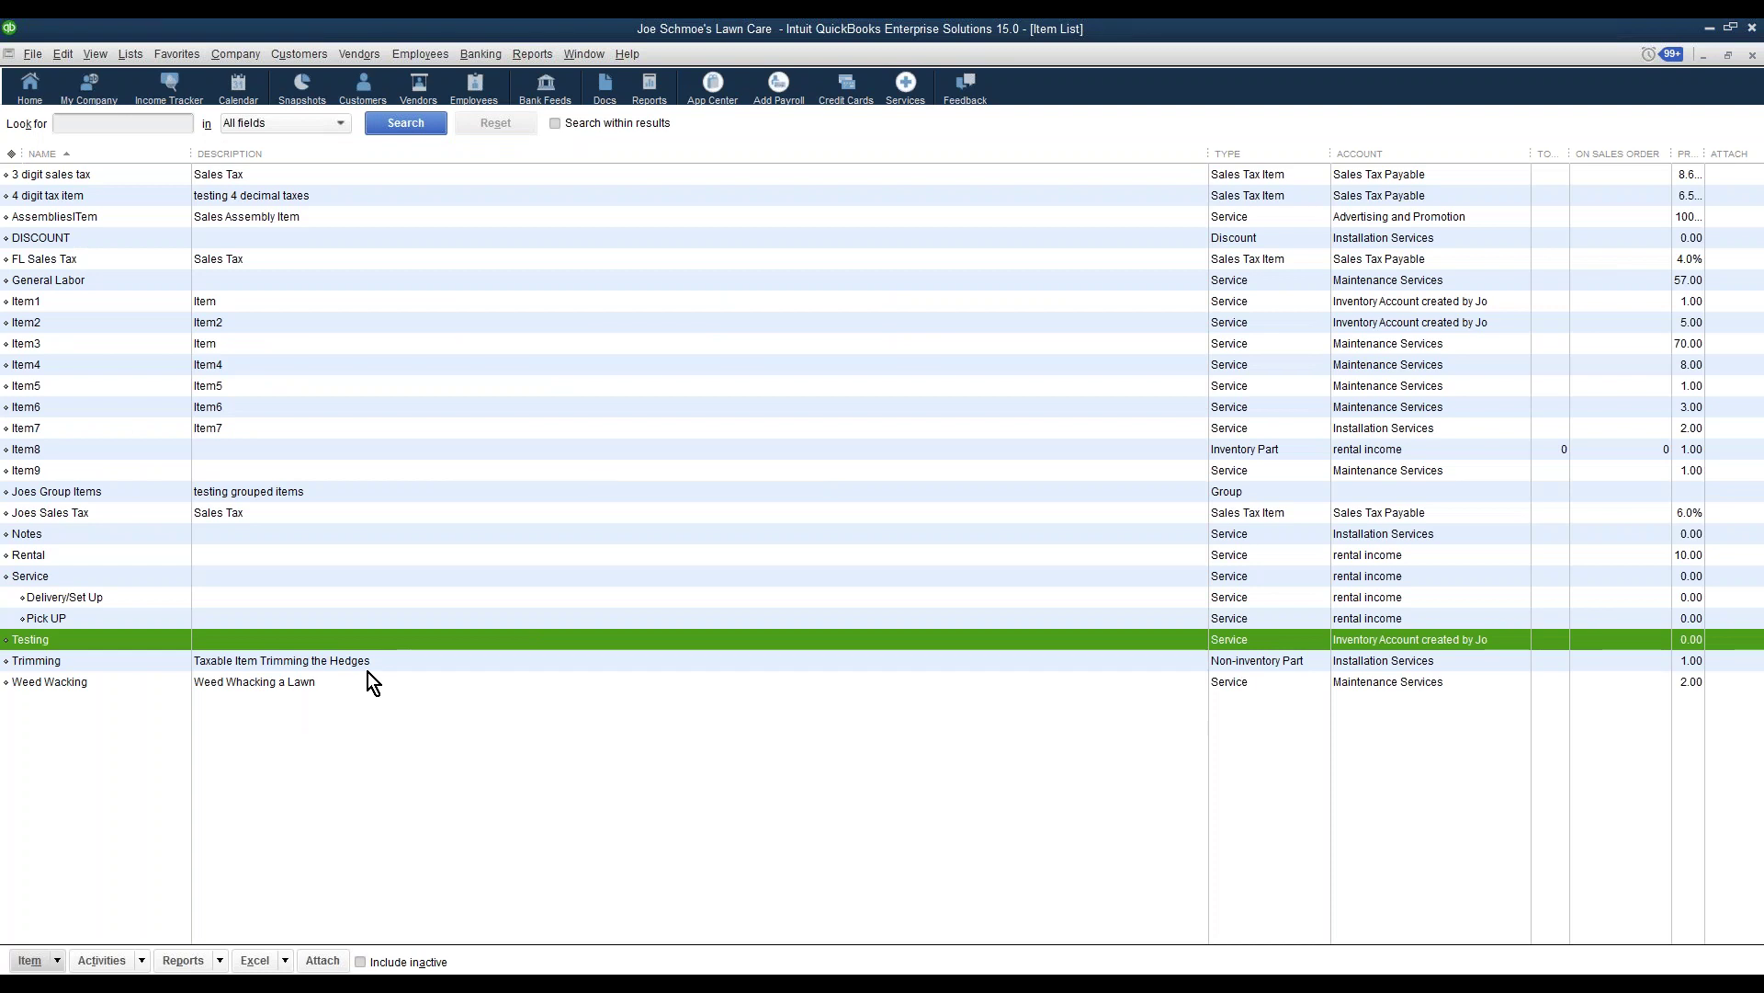
Edit 'Testing' to make it a subitem of Service
left_click(46, 576)
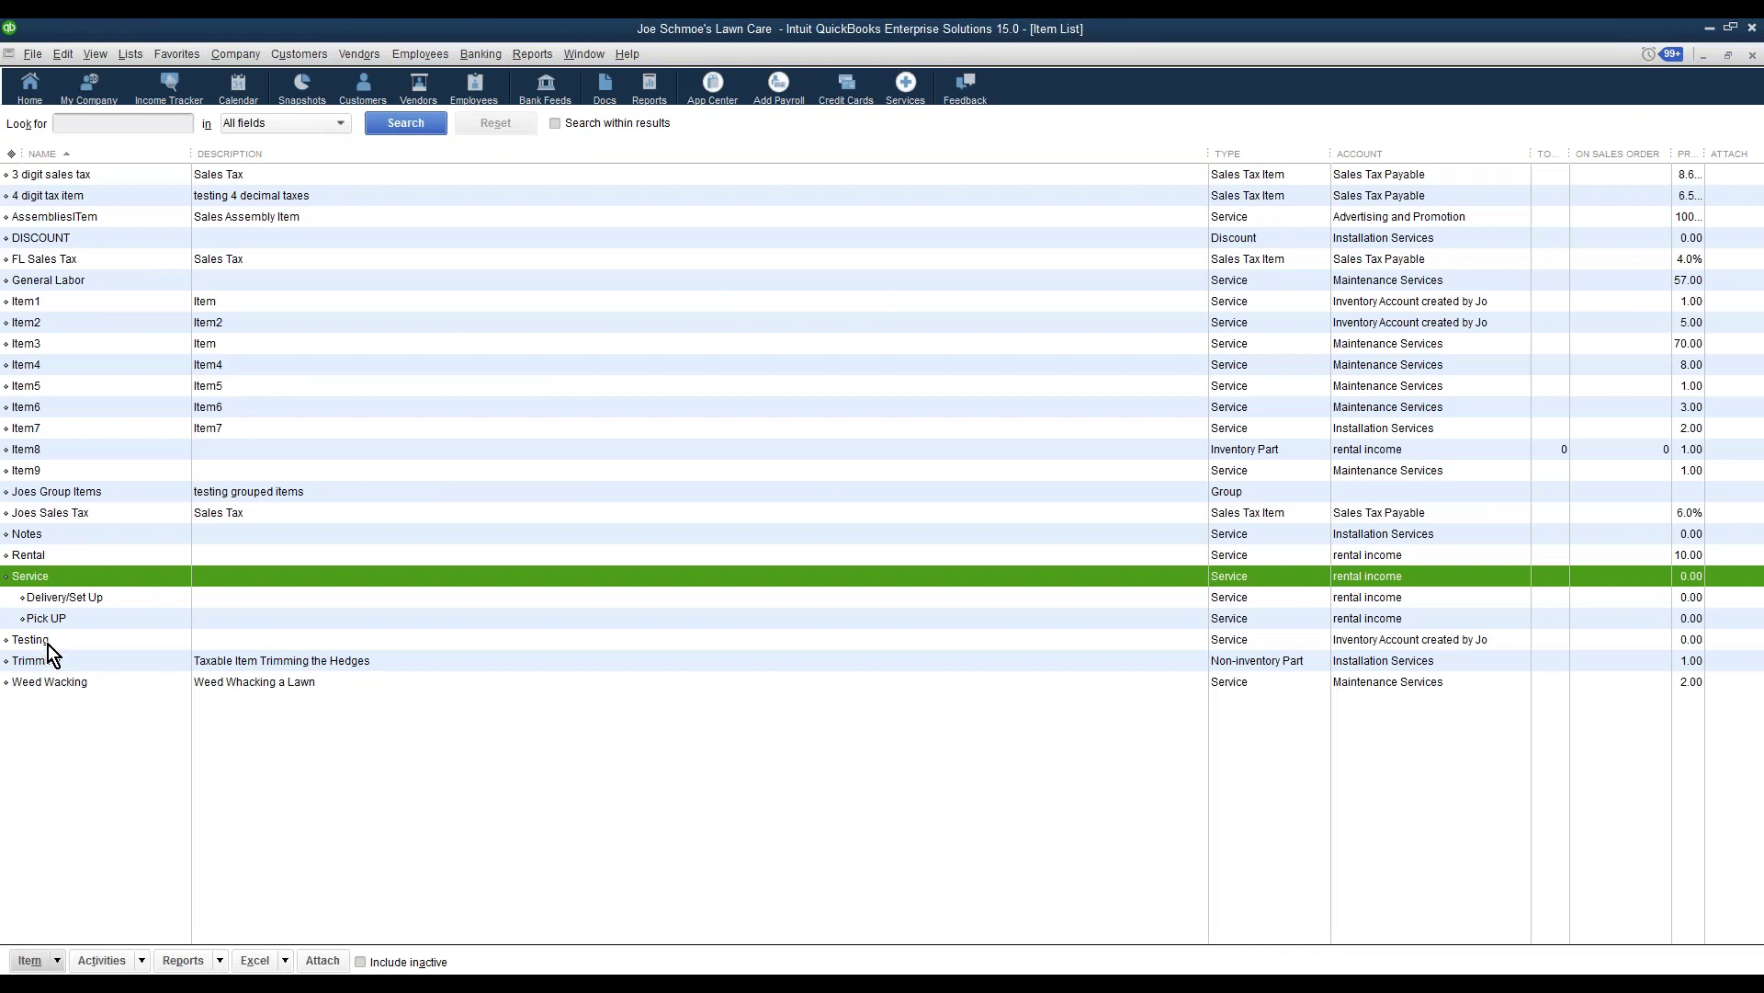
double_click(48, 644)
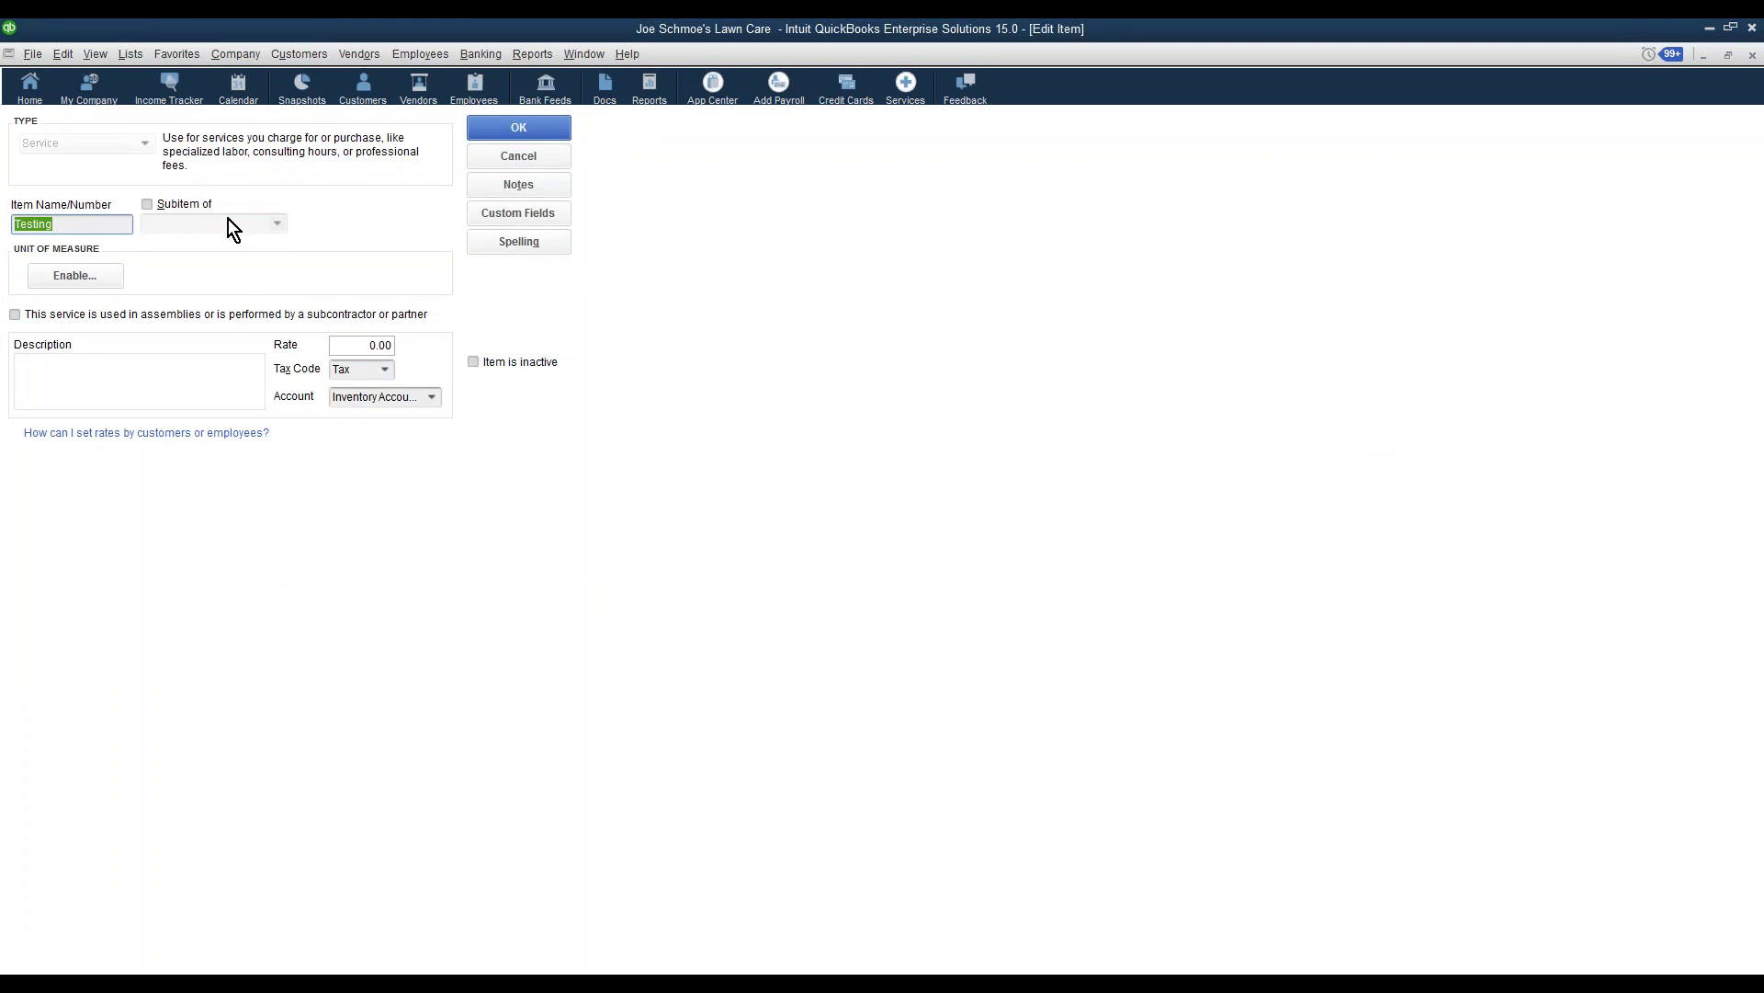
left_click(147, 203)
left_click(276, 225)
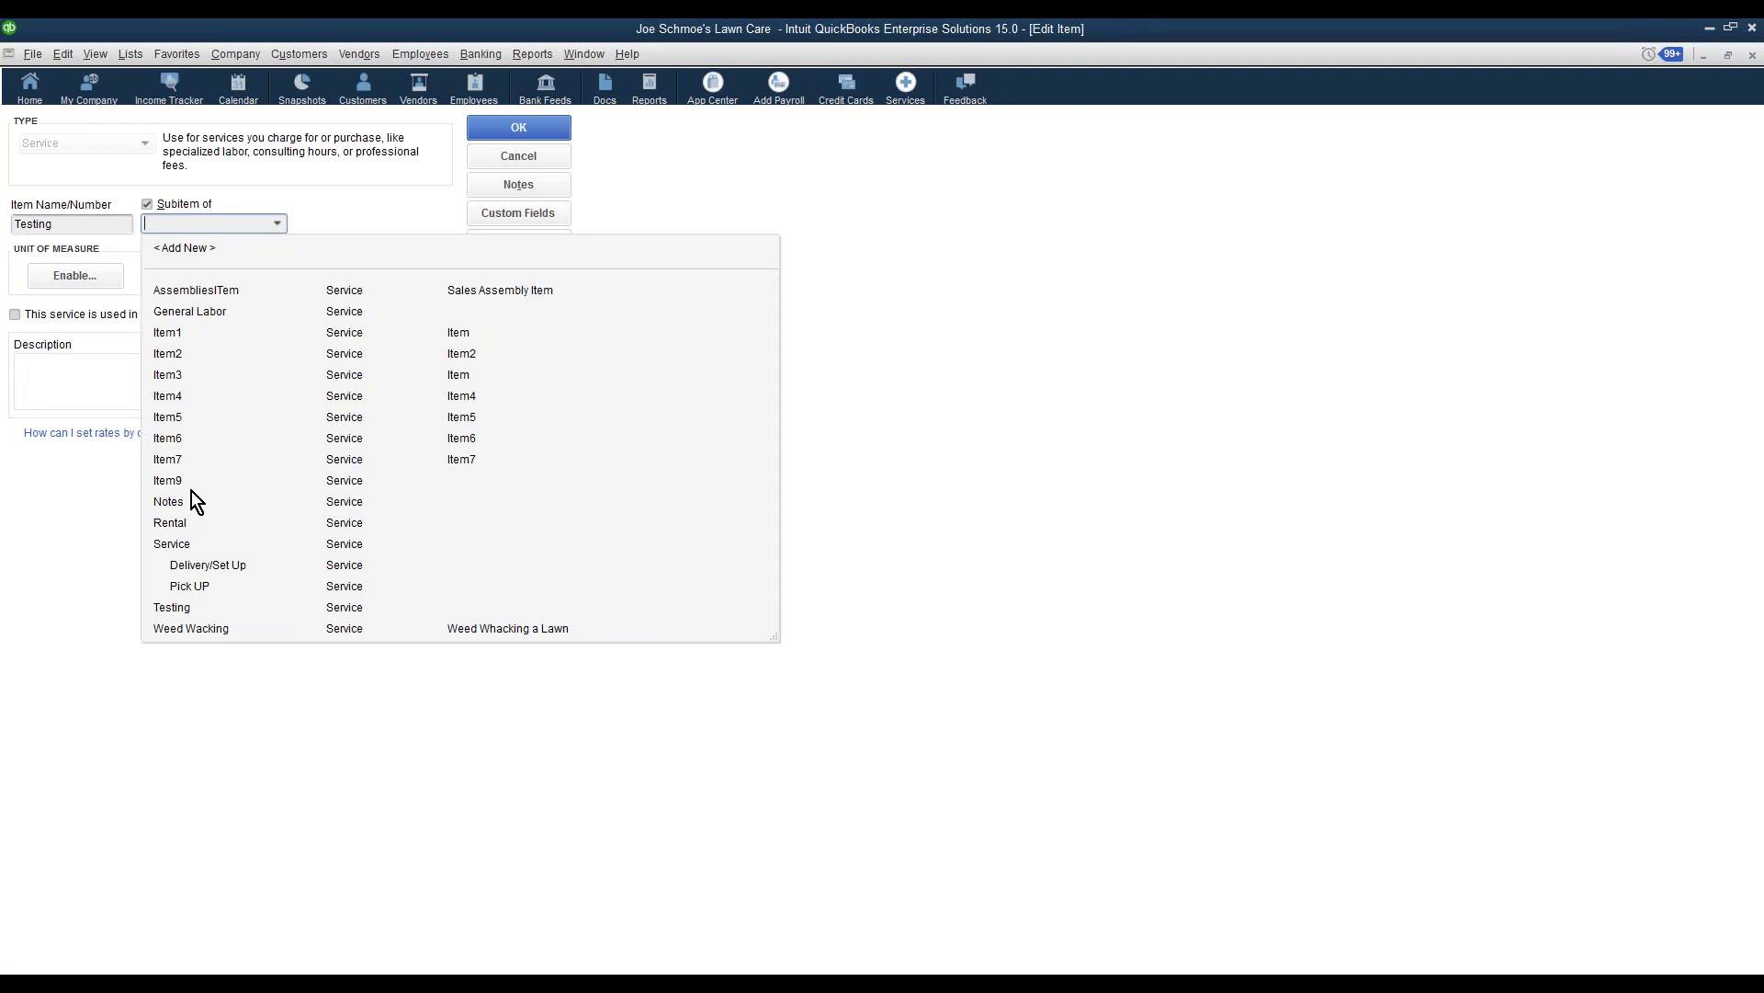
left_click(176, 547)
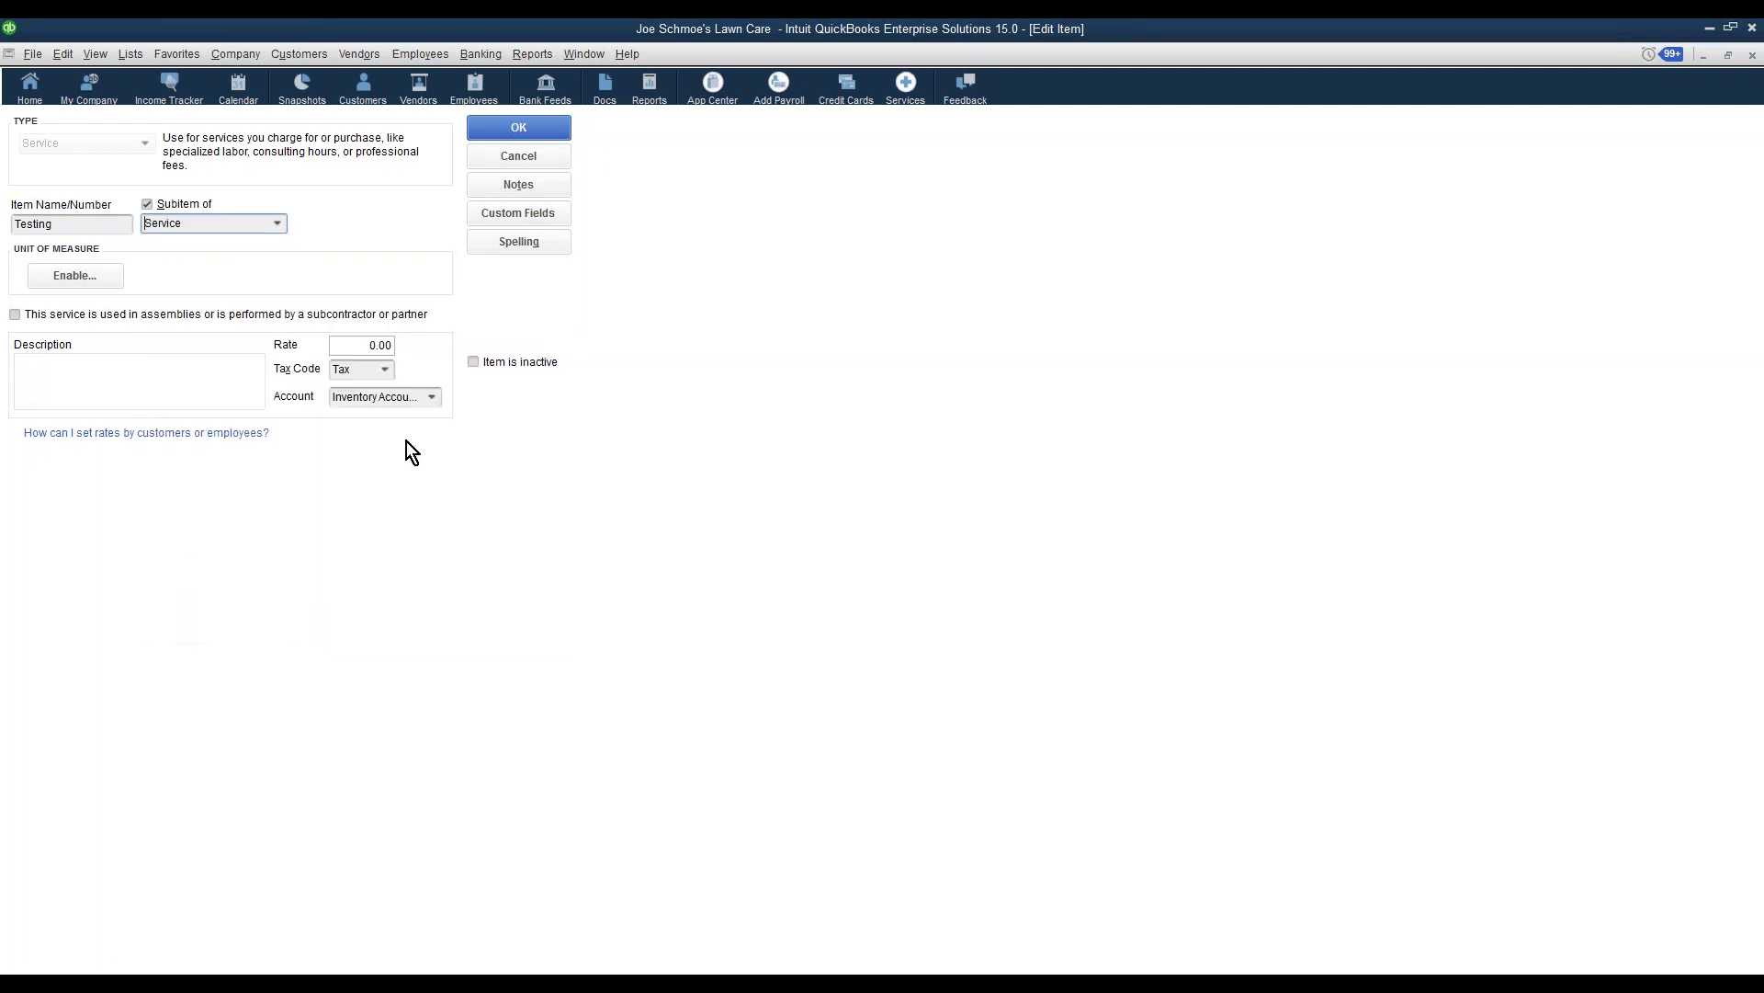
left_click(474, 128)
left_click(42, 580)
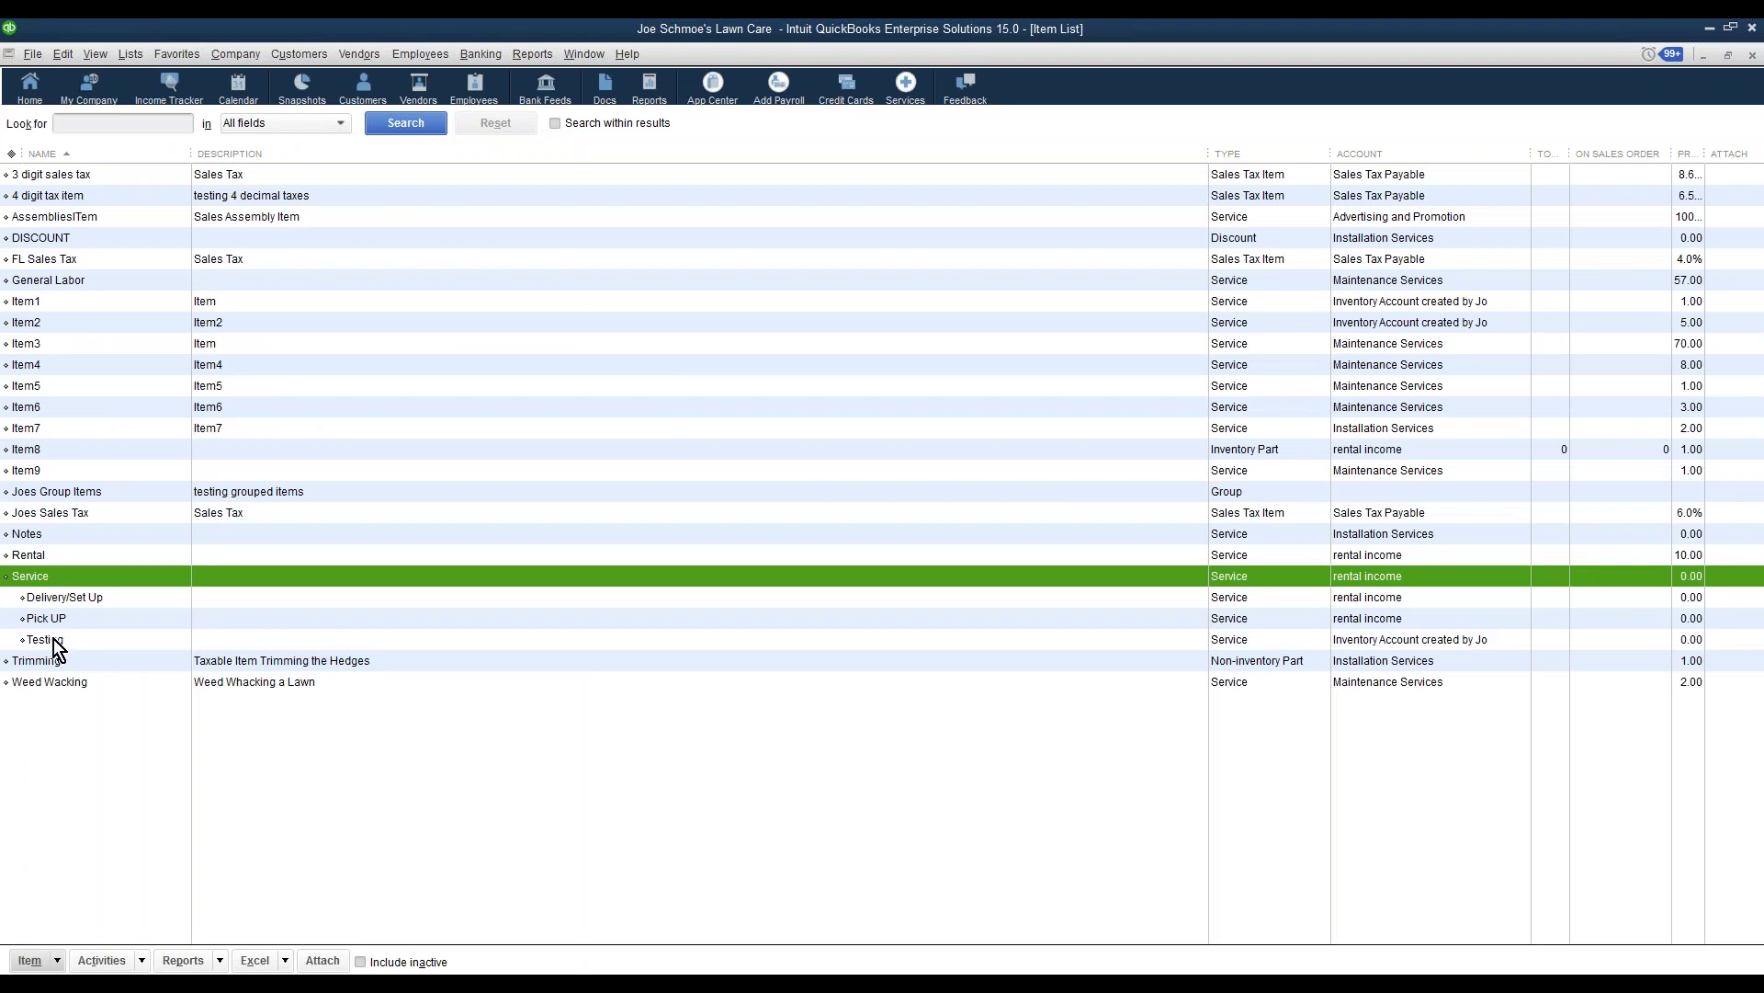
In The Service Program, update only customers from QuickBooks and confirm
key("alt+Tab")
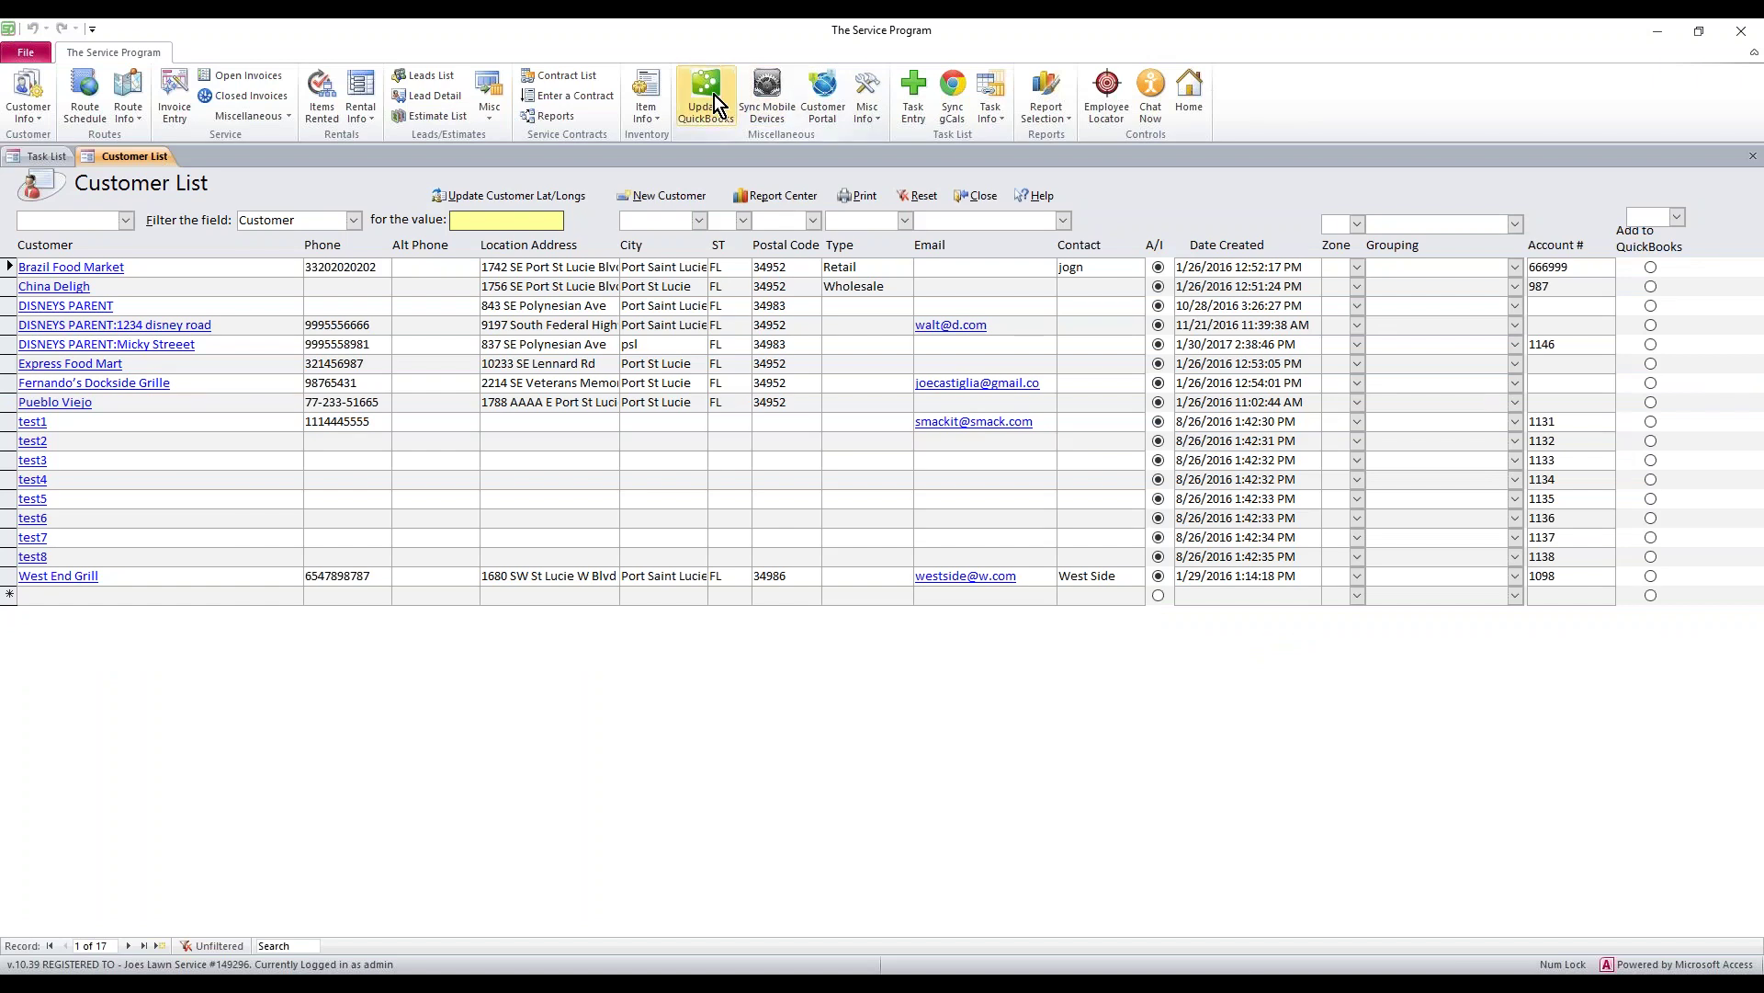
left_click(717, 98)
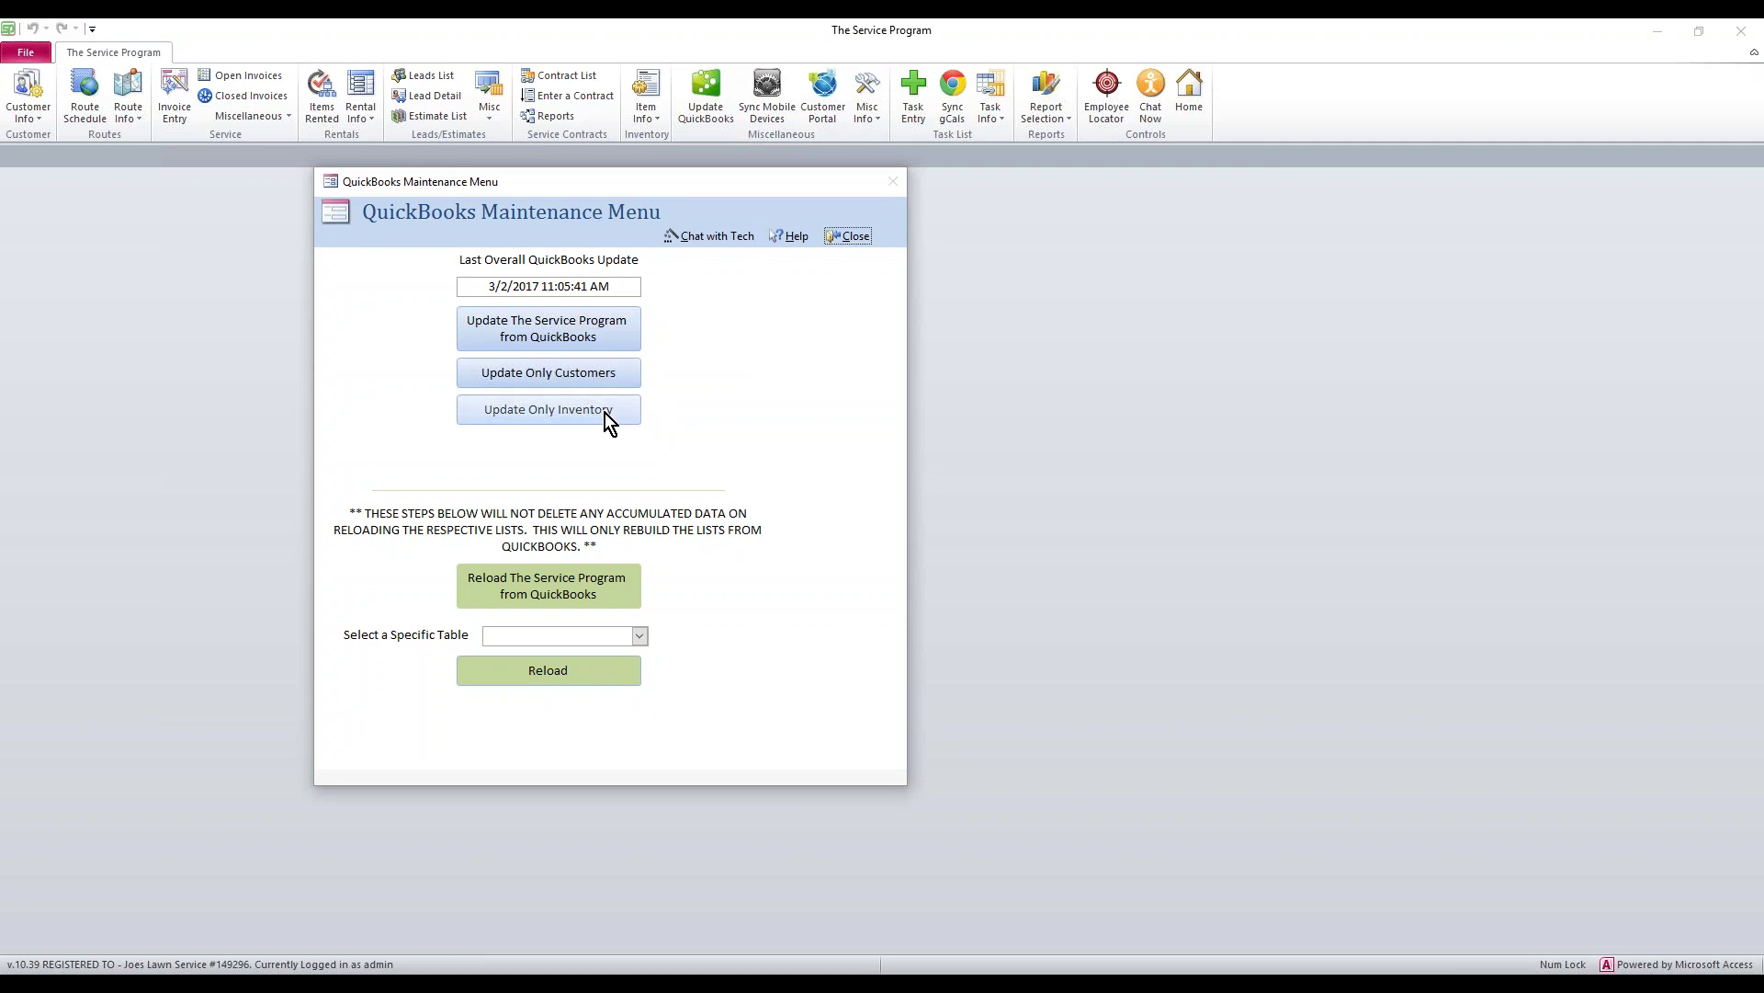
left_click(600, 373)
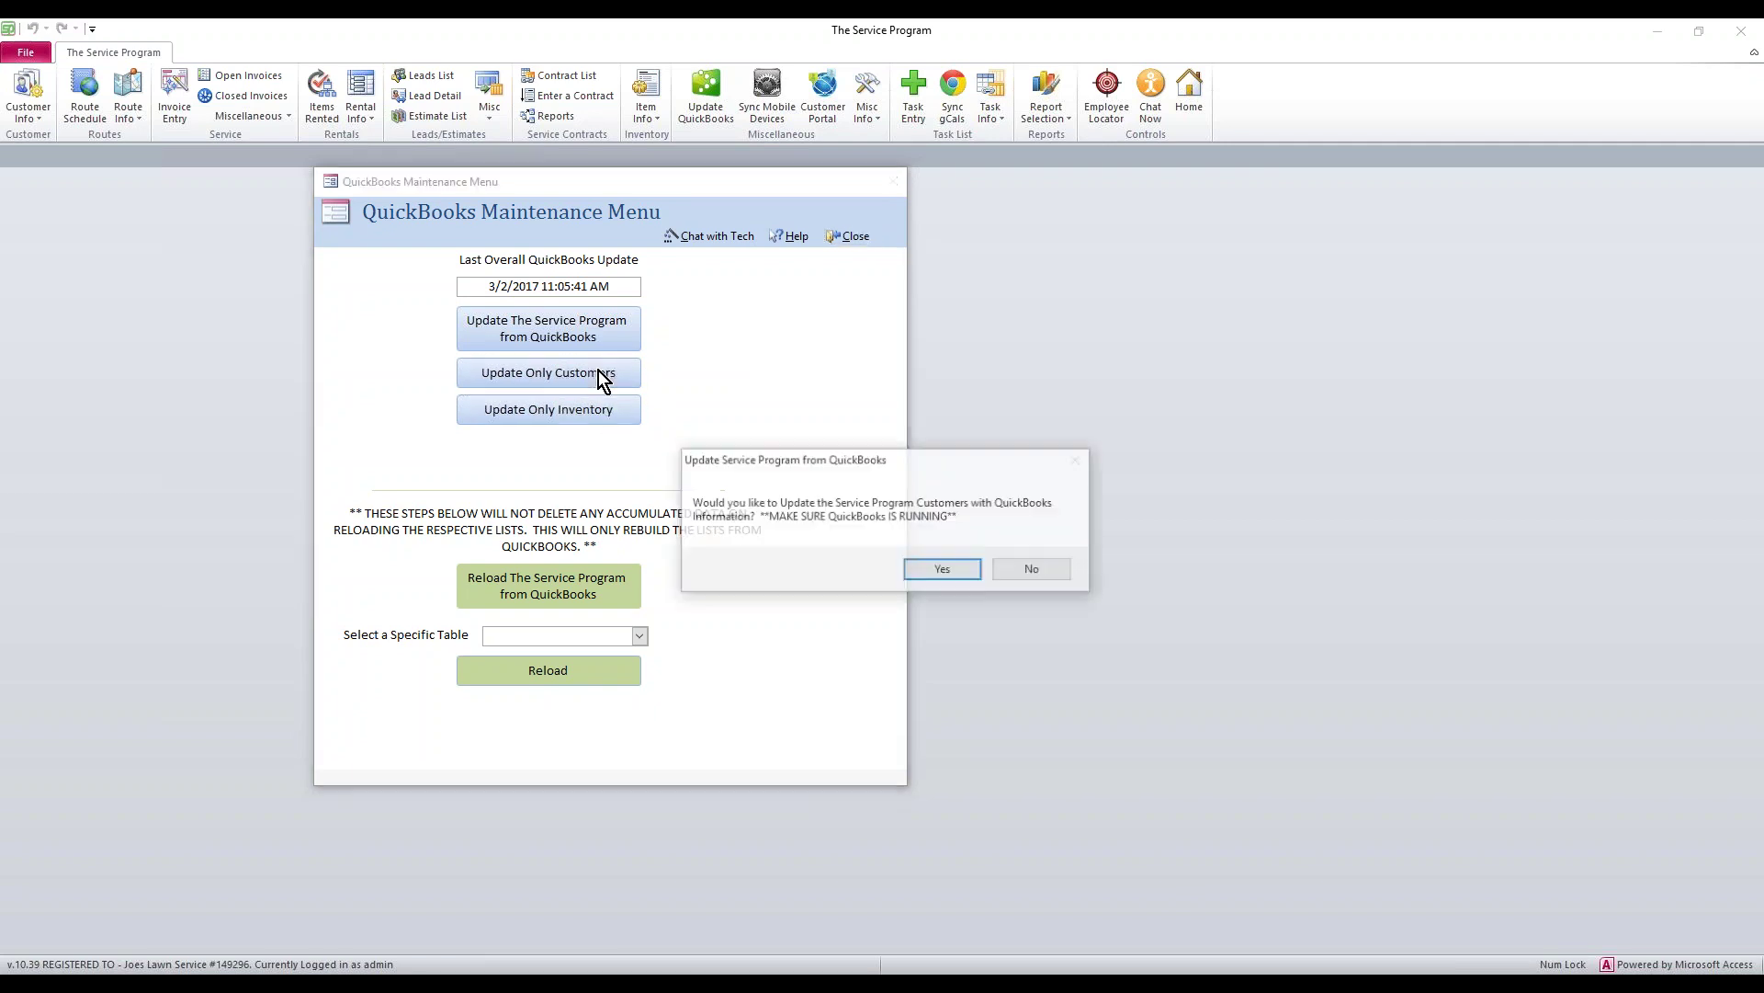
left_click(942, 572)
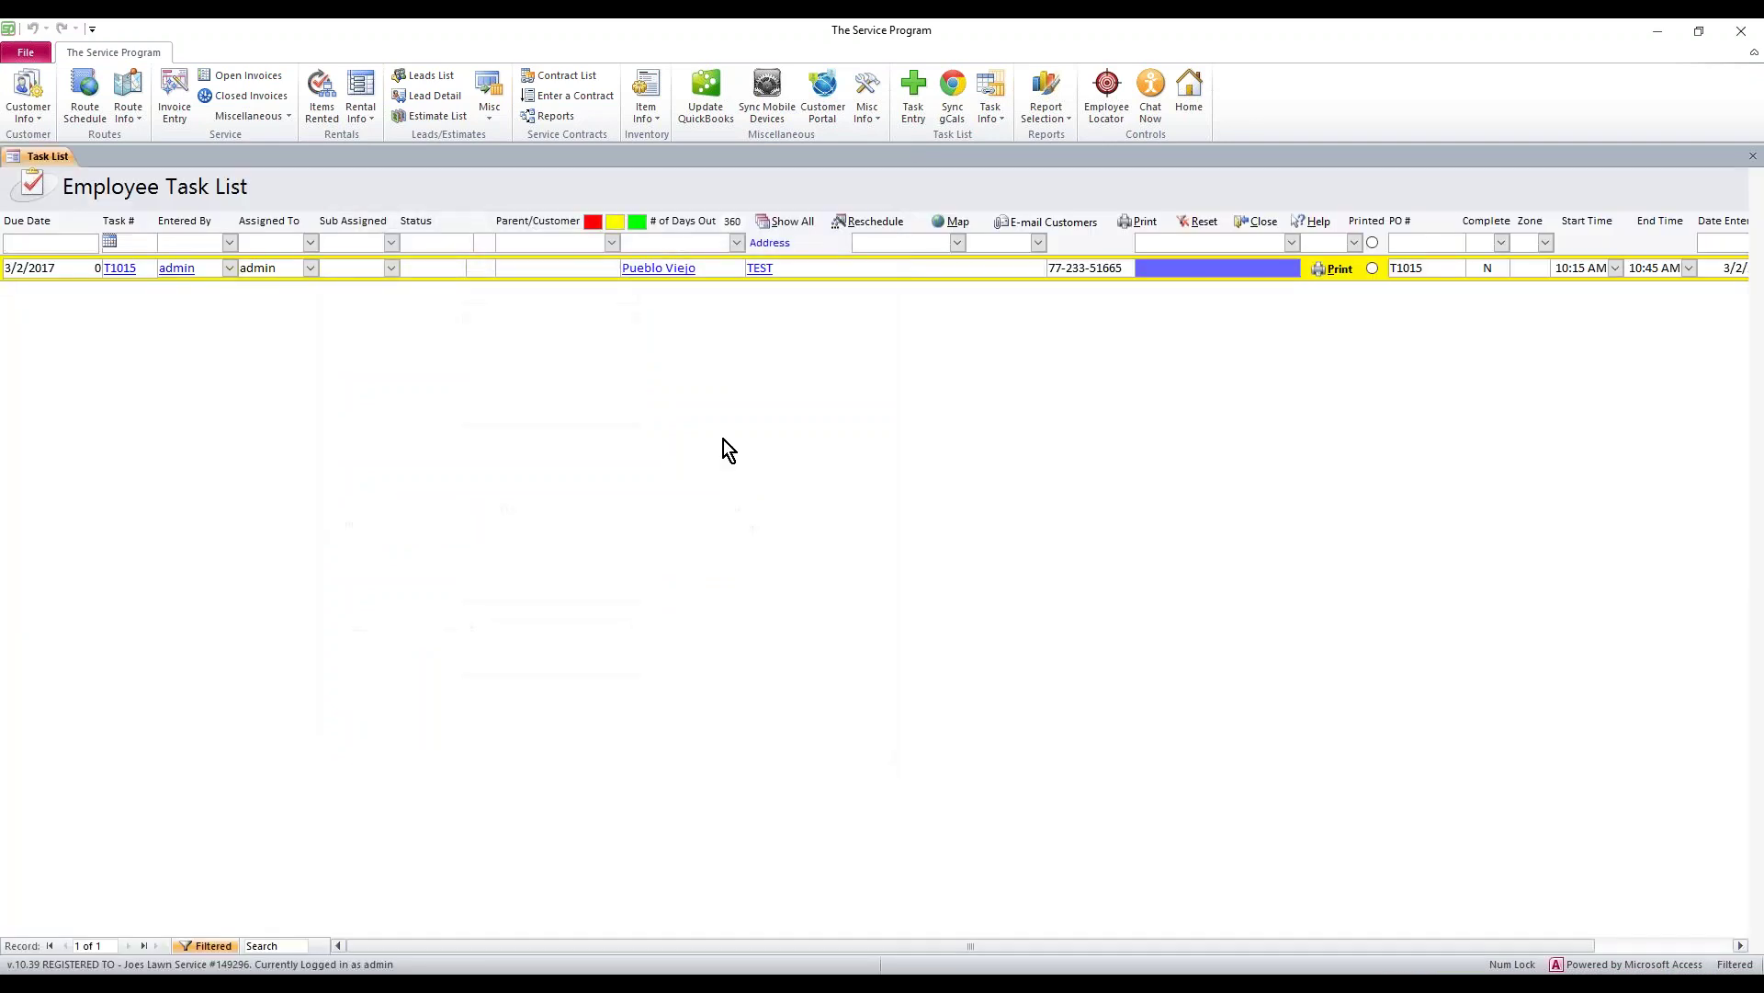
left_click(38, 120)
left_click(56, 143)
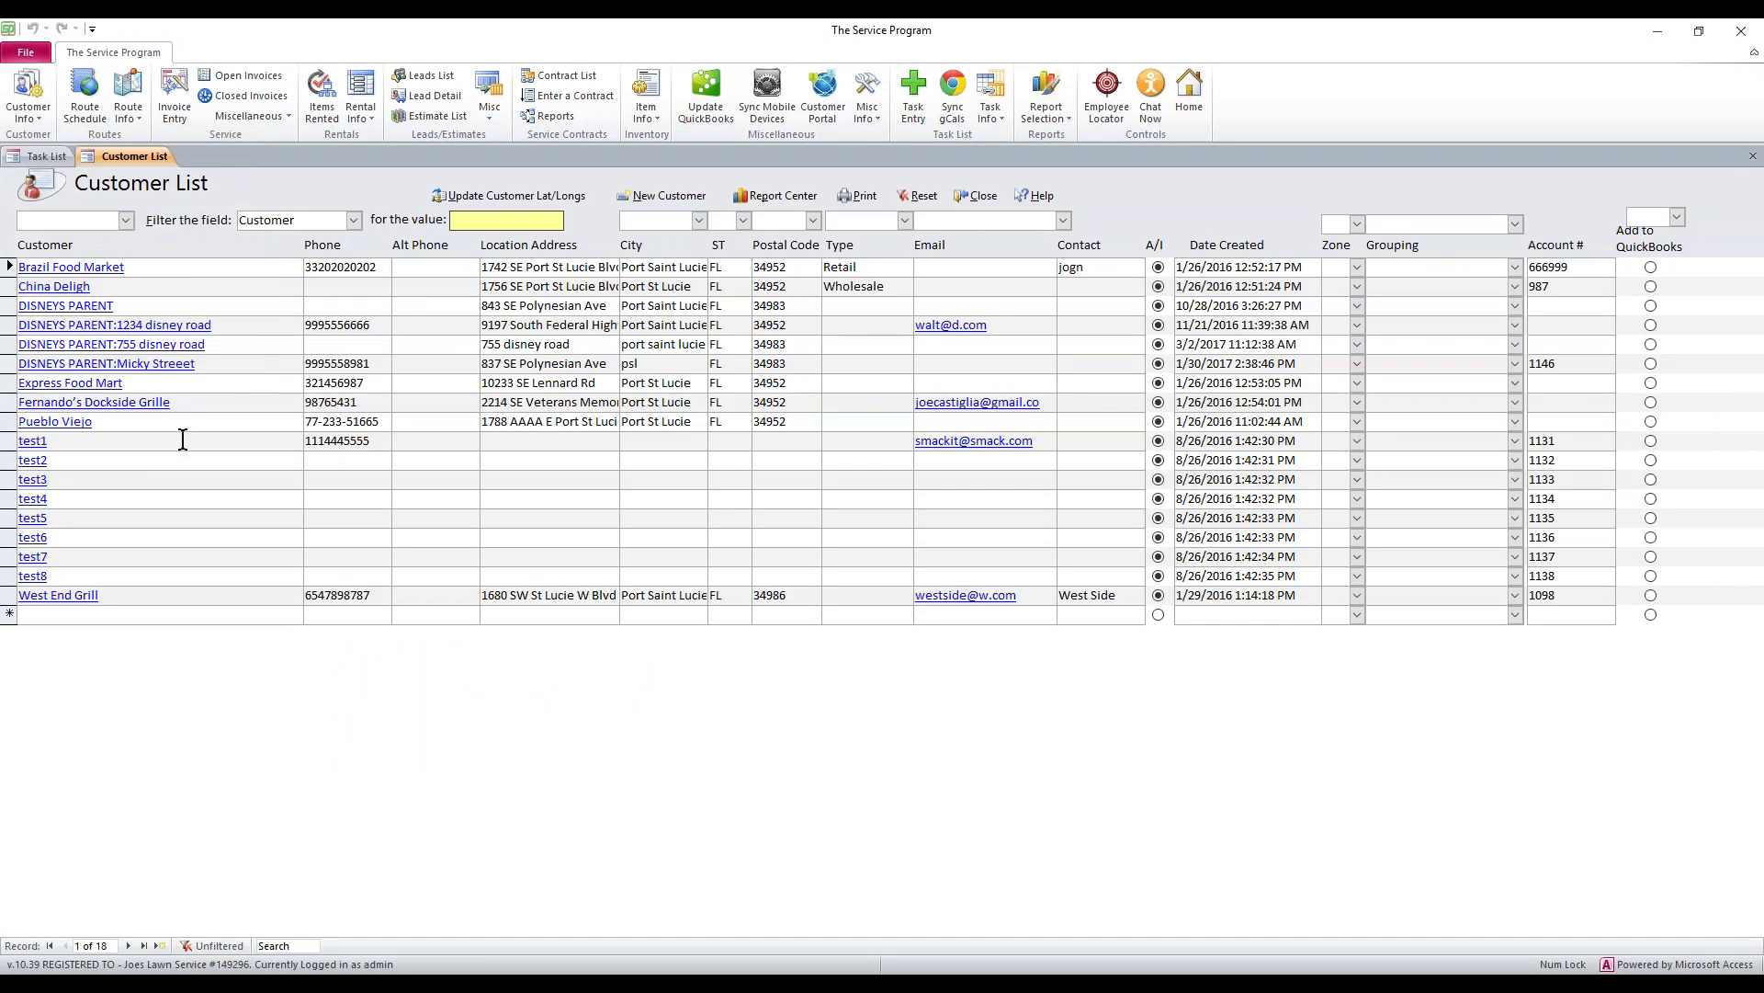
left_click_drag(205, 343, 18, 347)
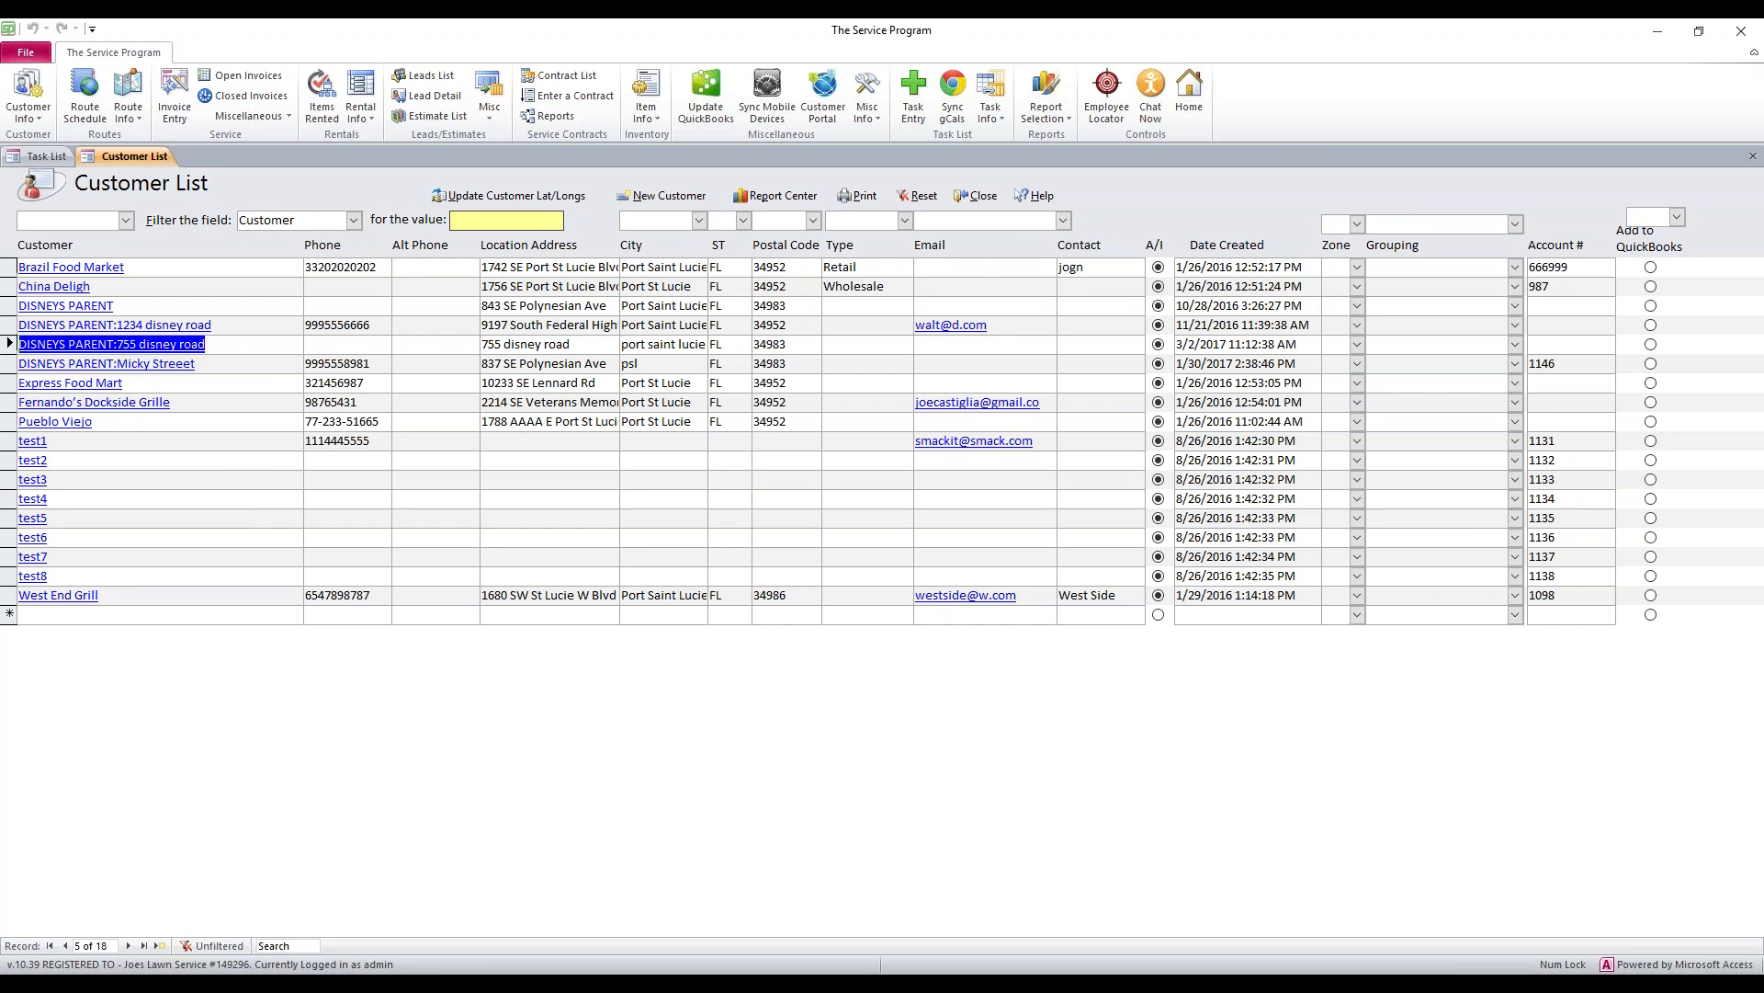
left_click(978, 196)
Update only inventory from QuickBooks in The Service Program
left_click(715, 97)
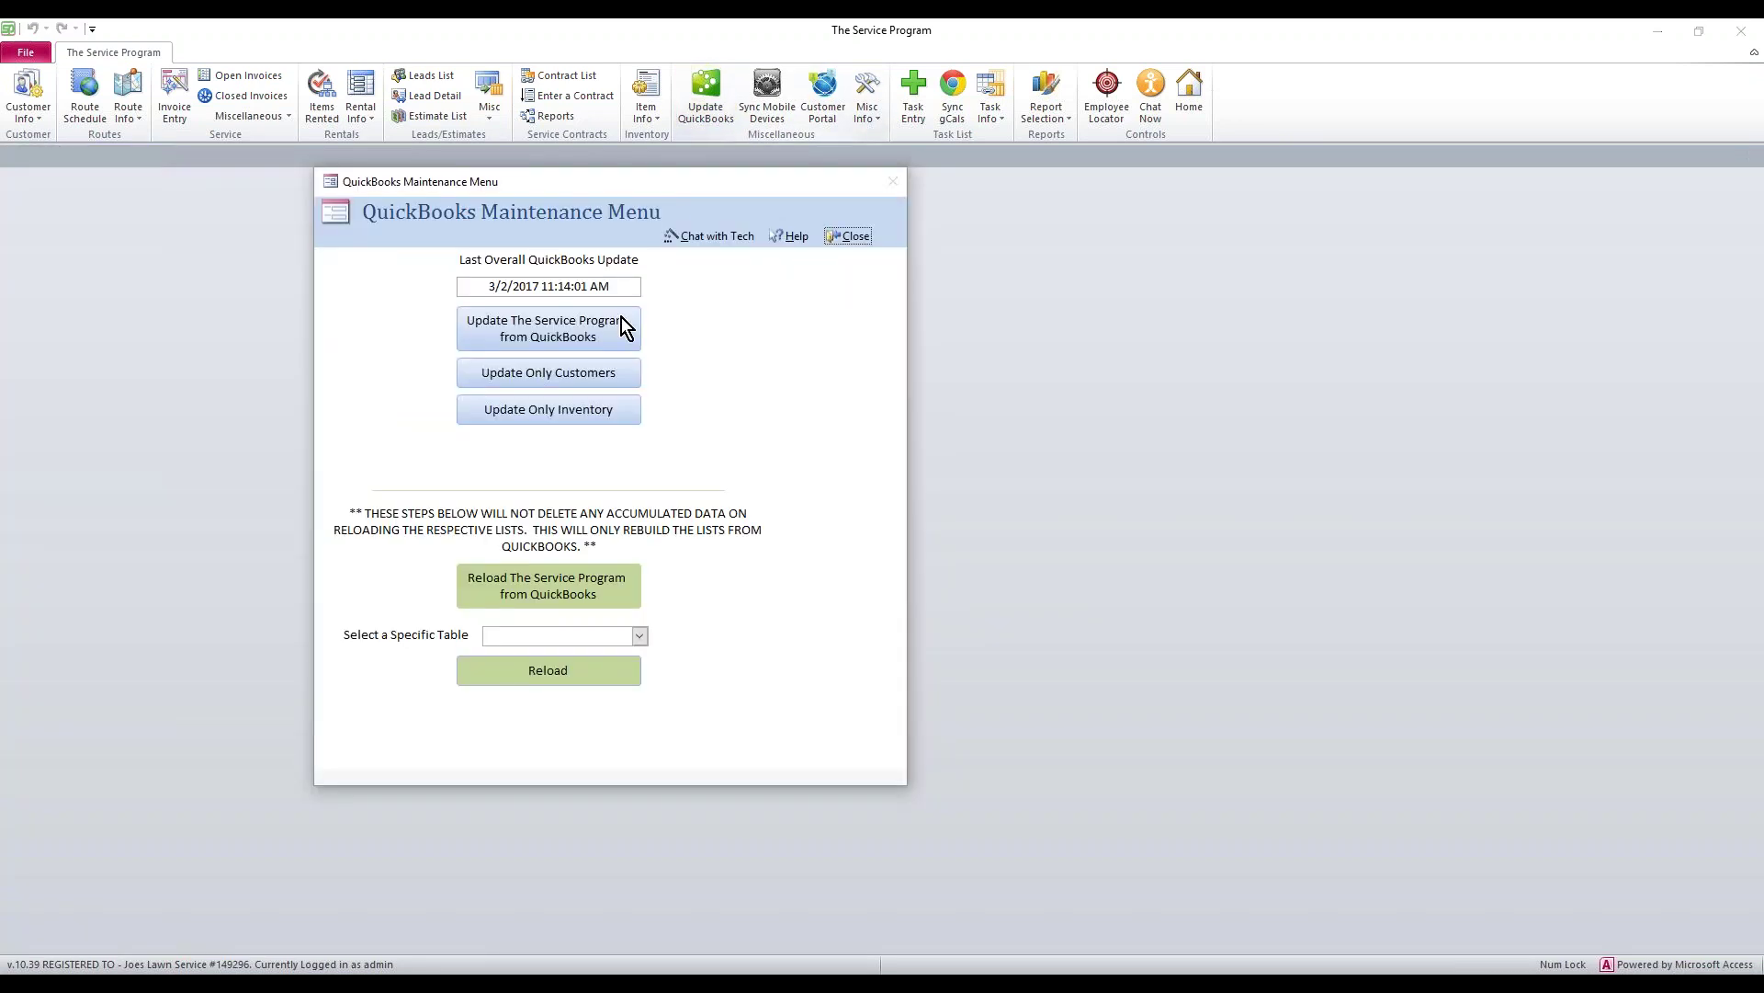
left_click(567, 406)
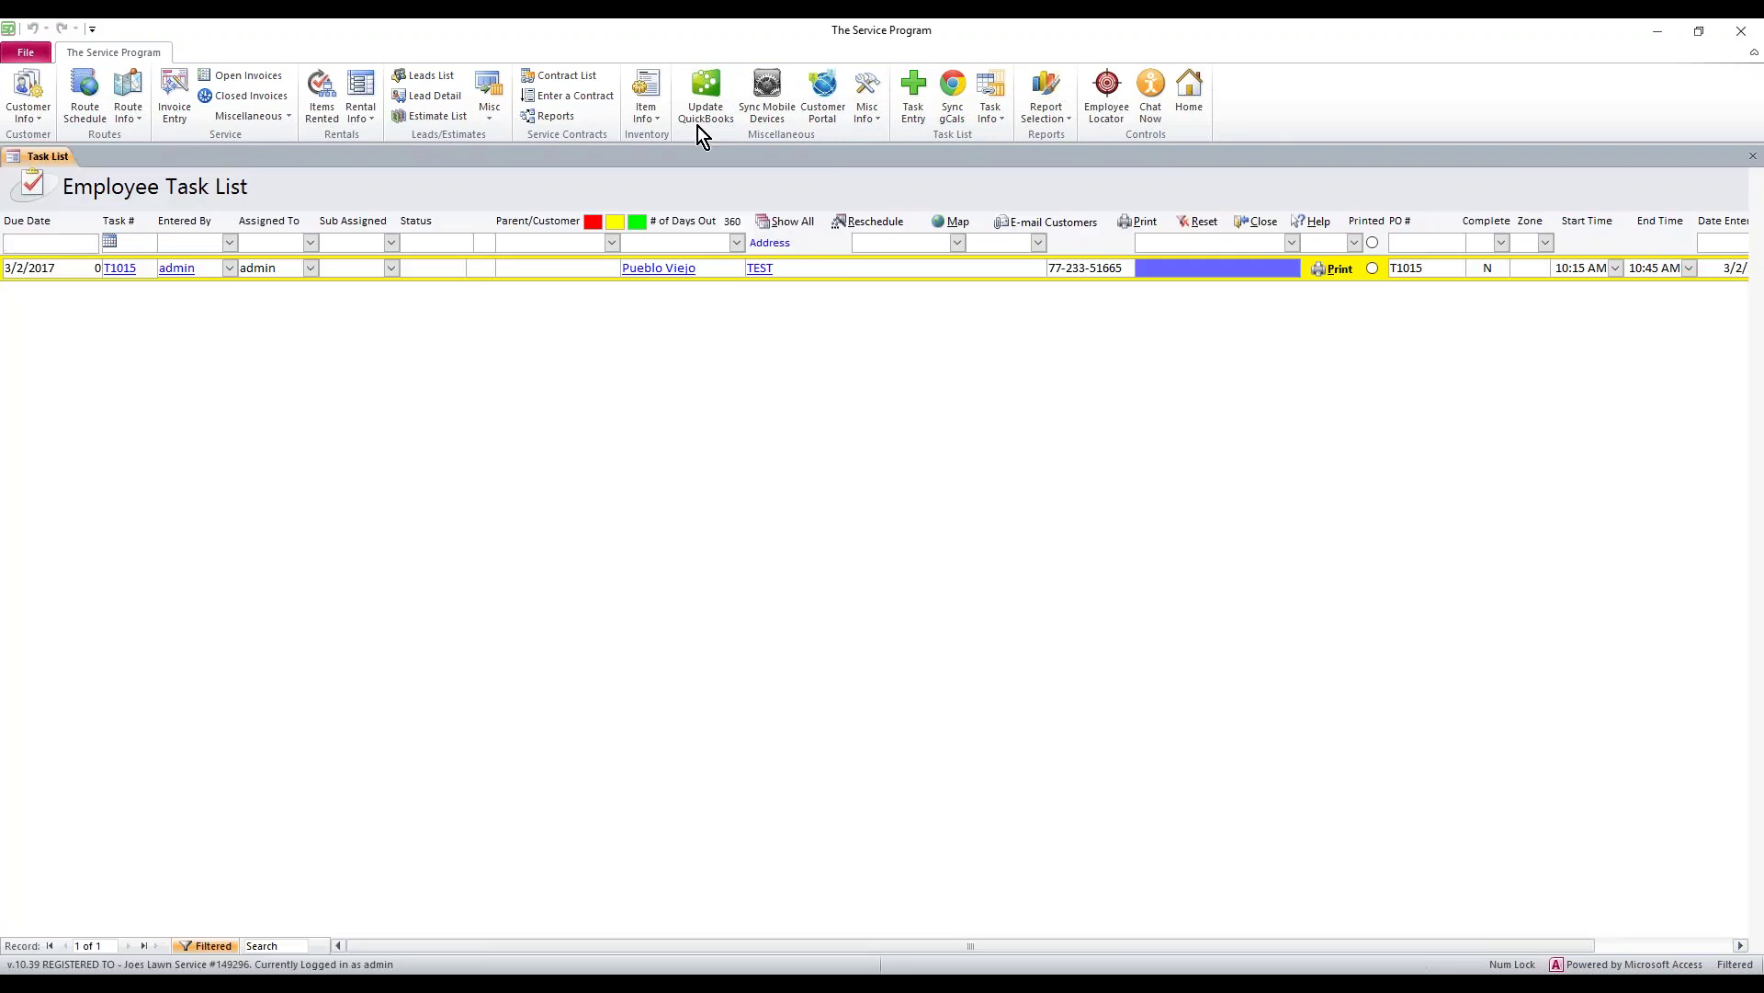
Open the Item List filtered to Service and step through Delivery/Set Up, Pick UP and Testing
left_click(648, 123)
left_click(668, 197)
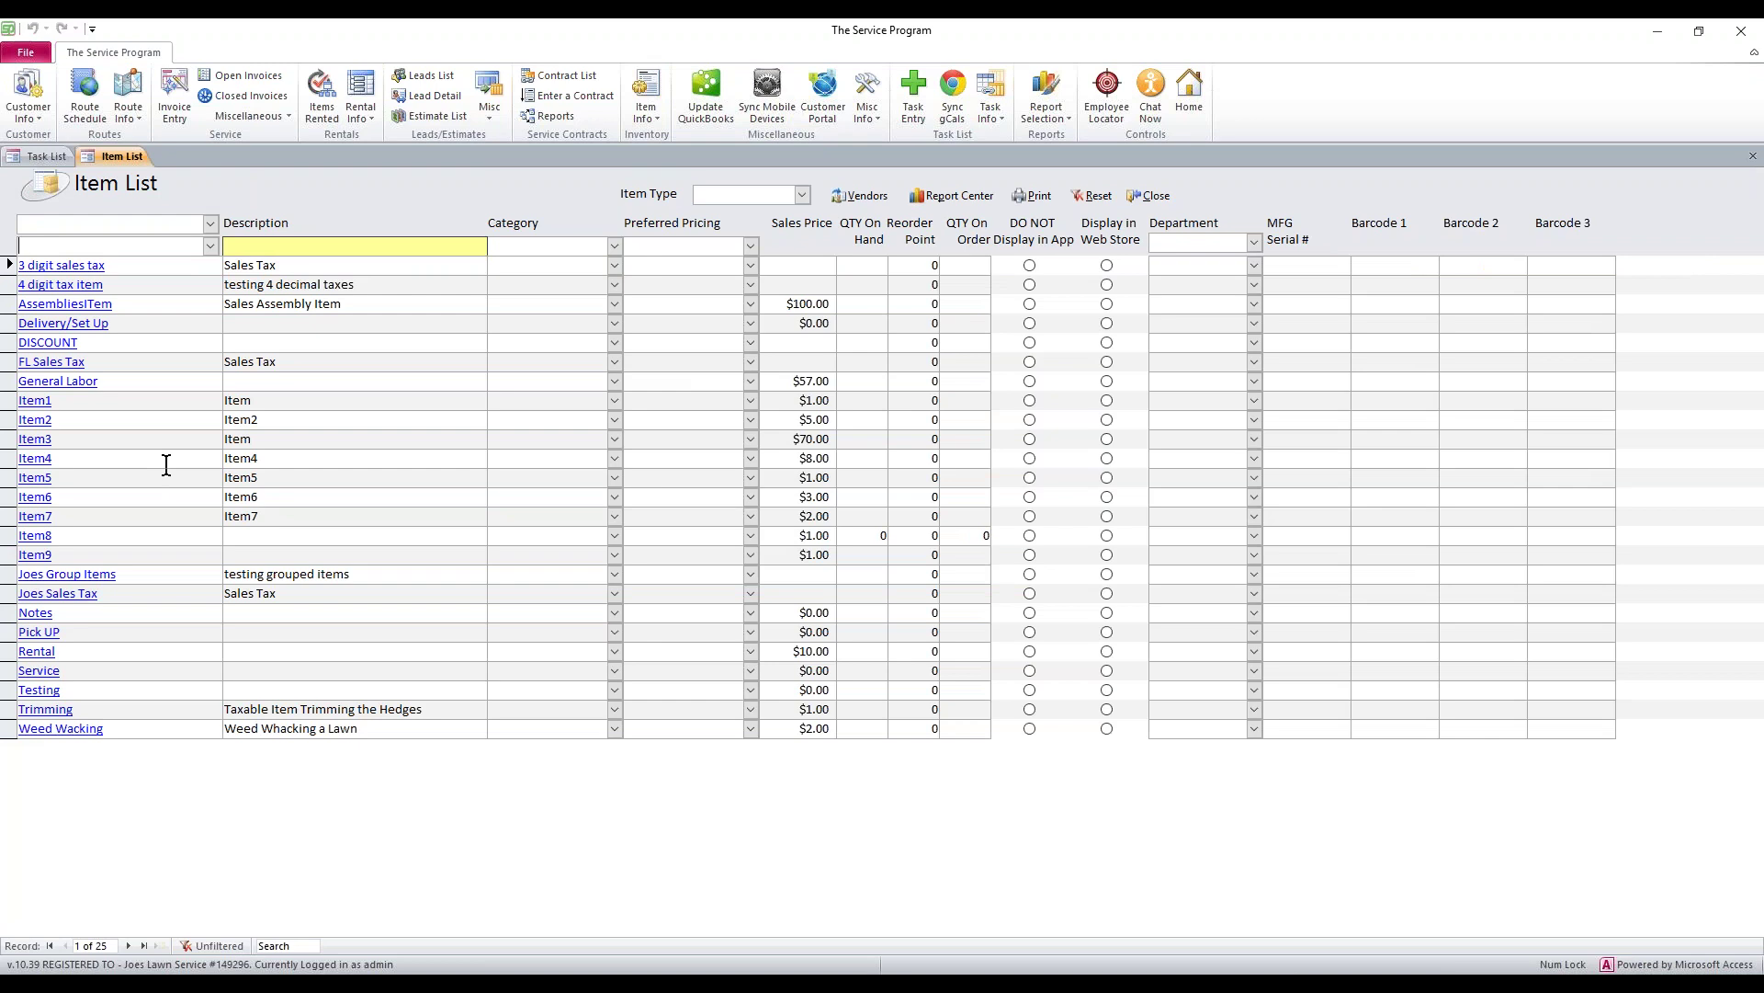
left_click(211, 223)
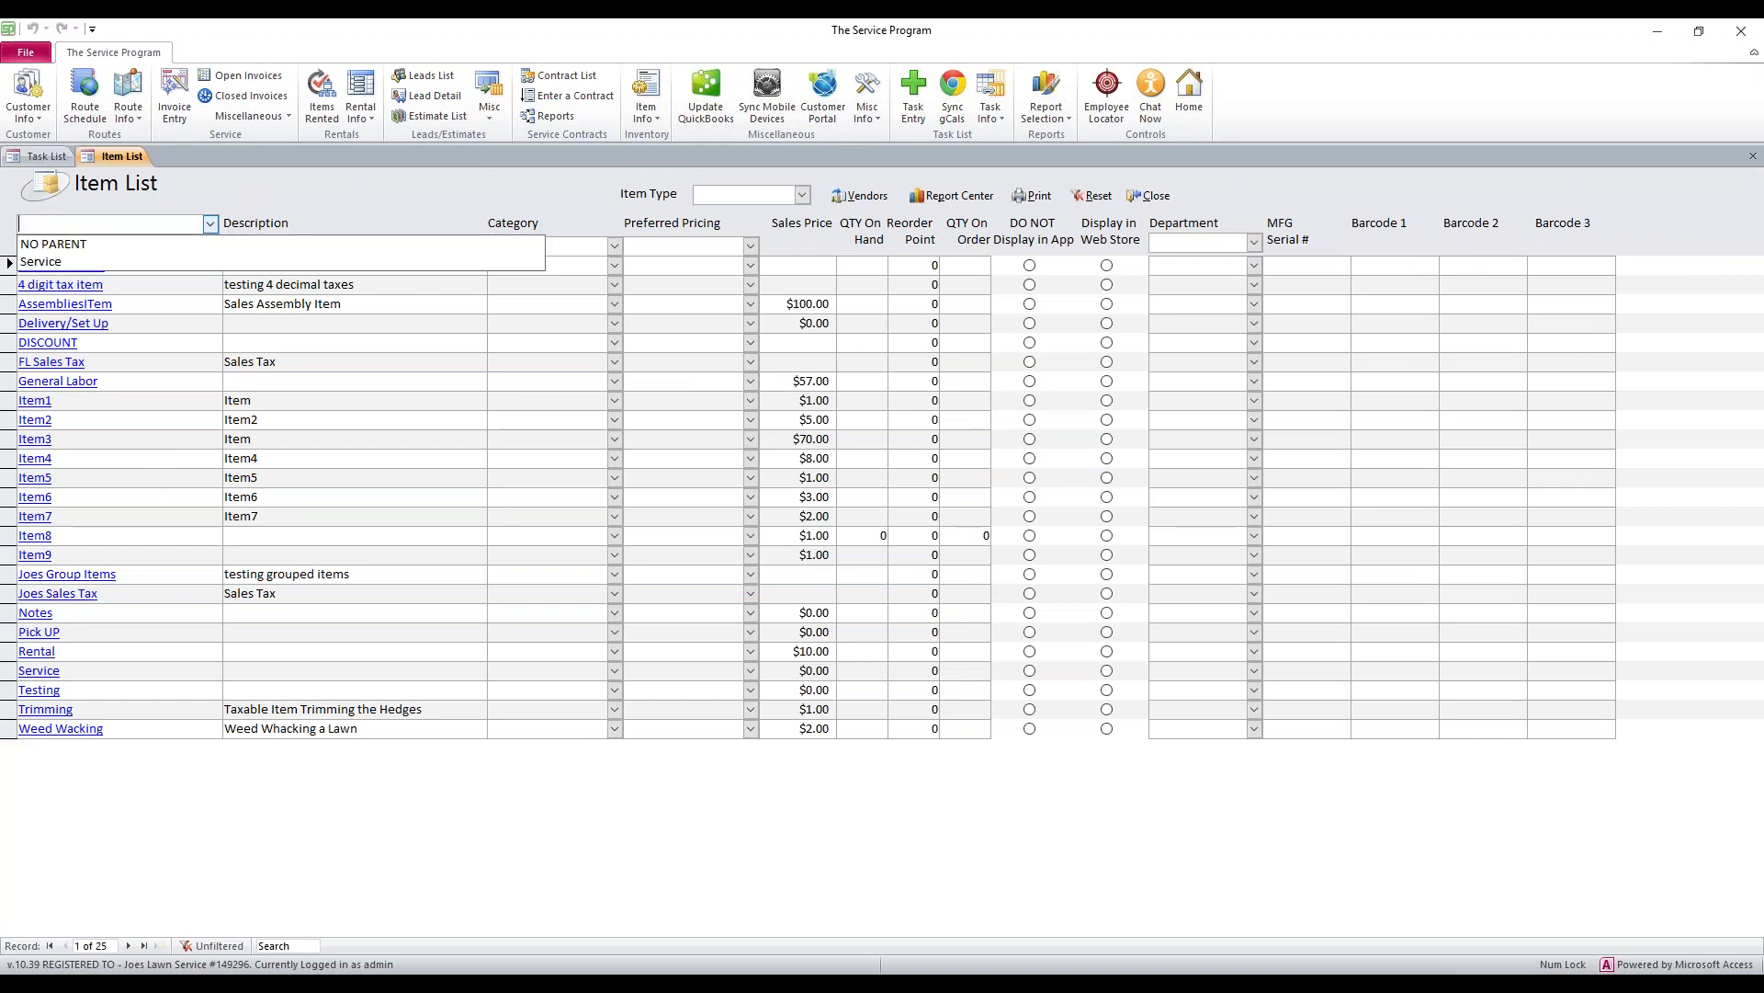
left_click(41, 261)
left_click_drag(134, 264, 13, 263)
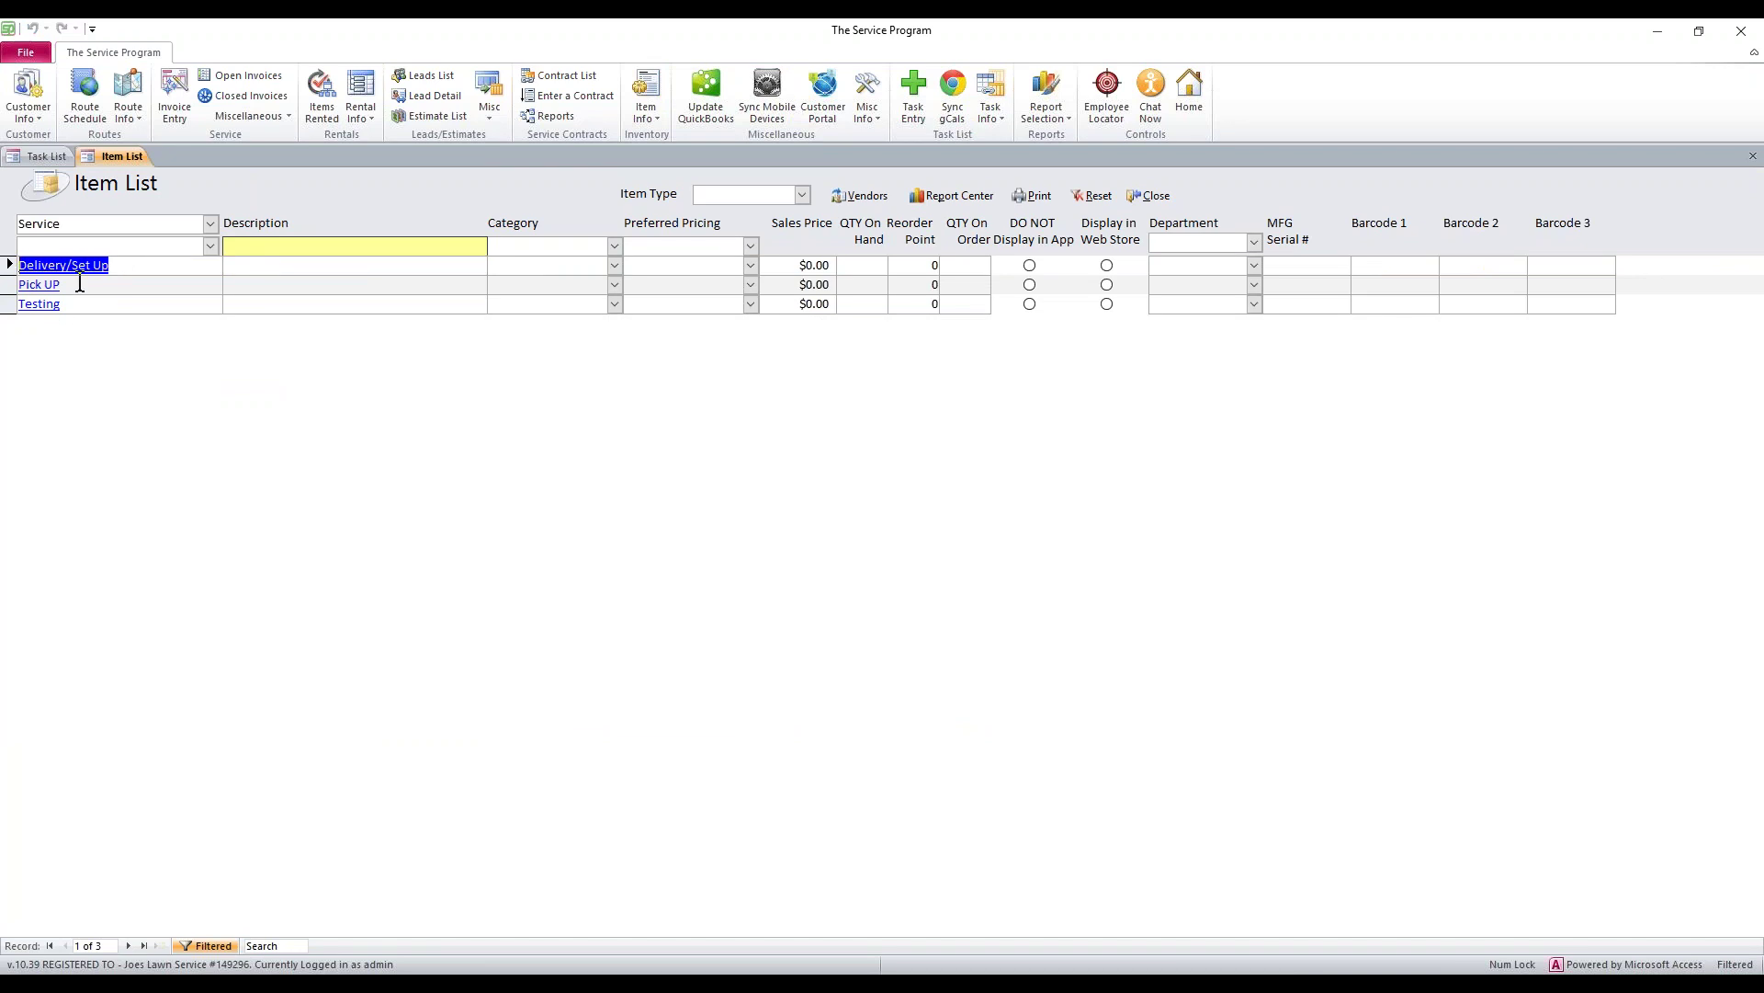
left_click(80, 285)
left_click(90, 305)
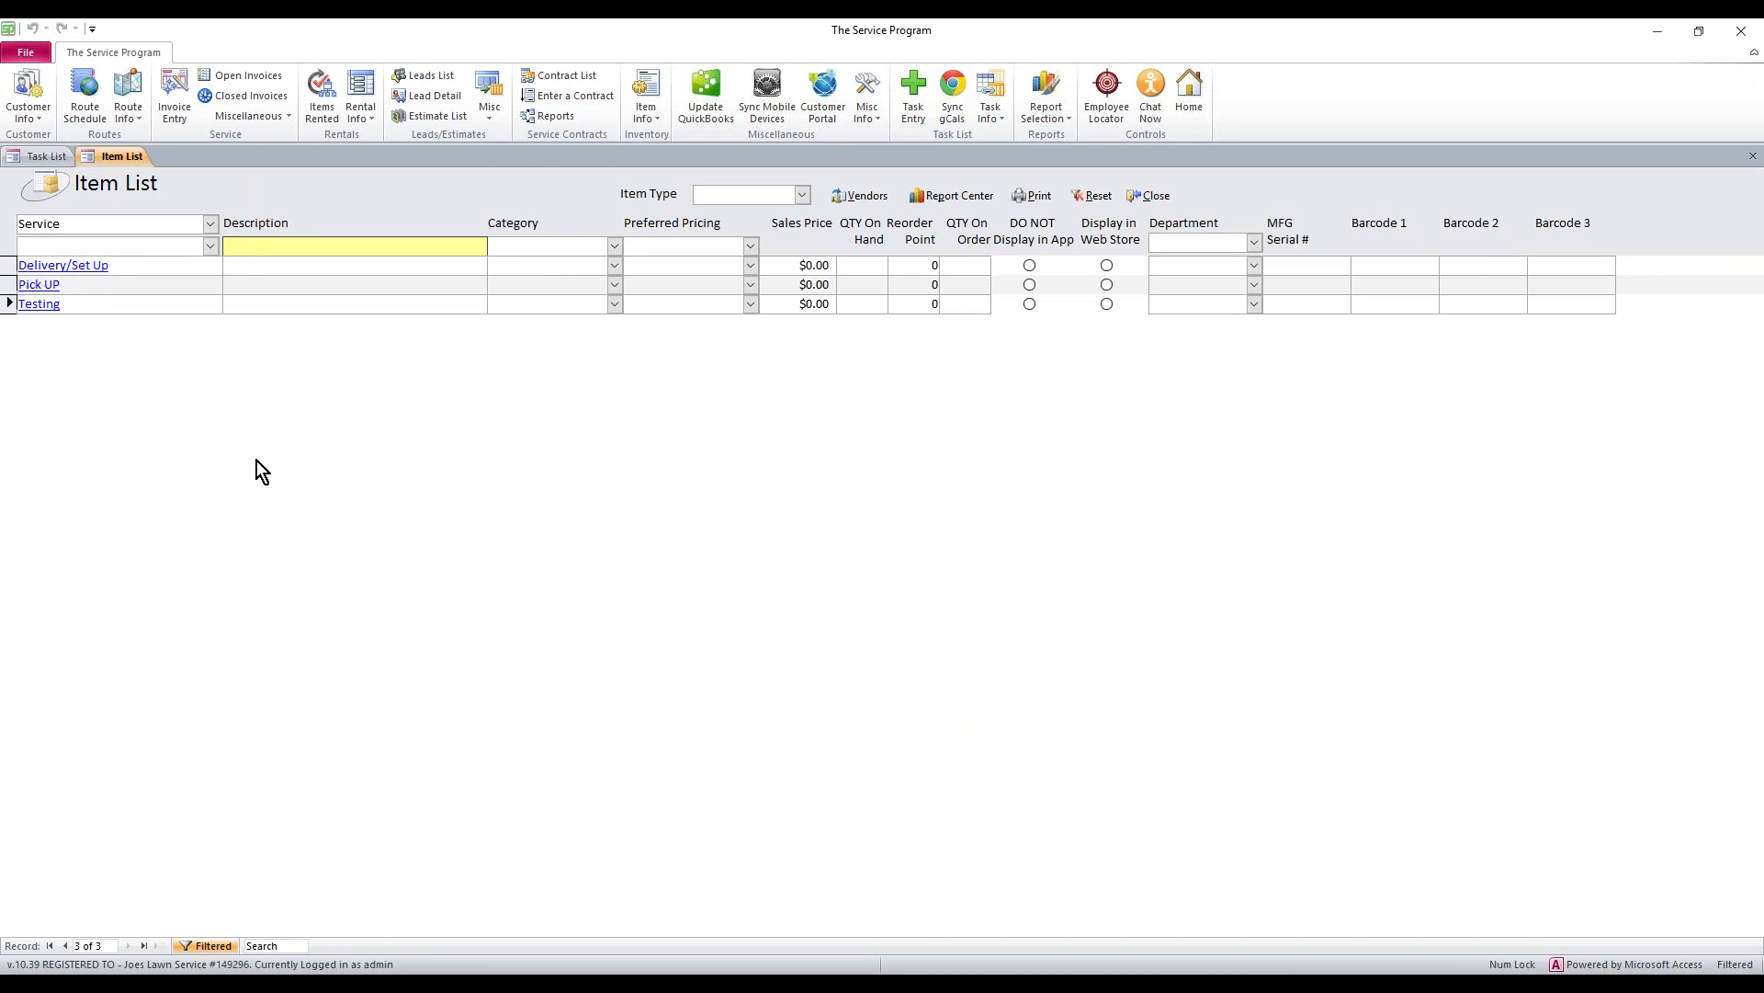